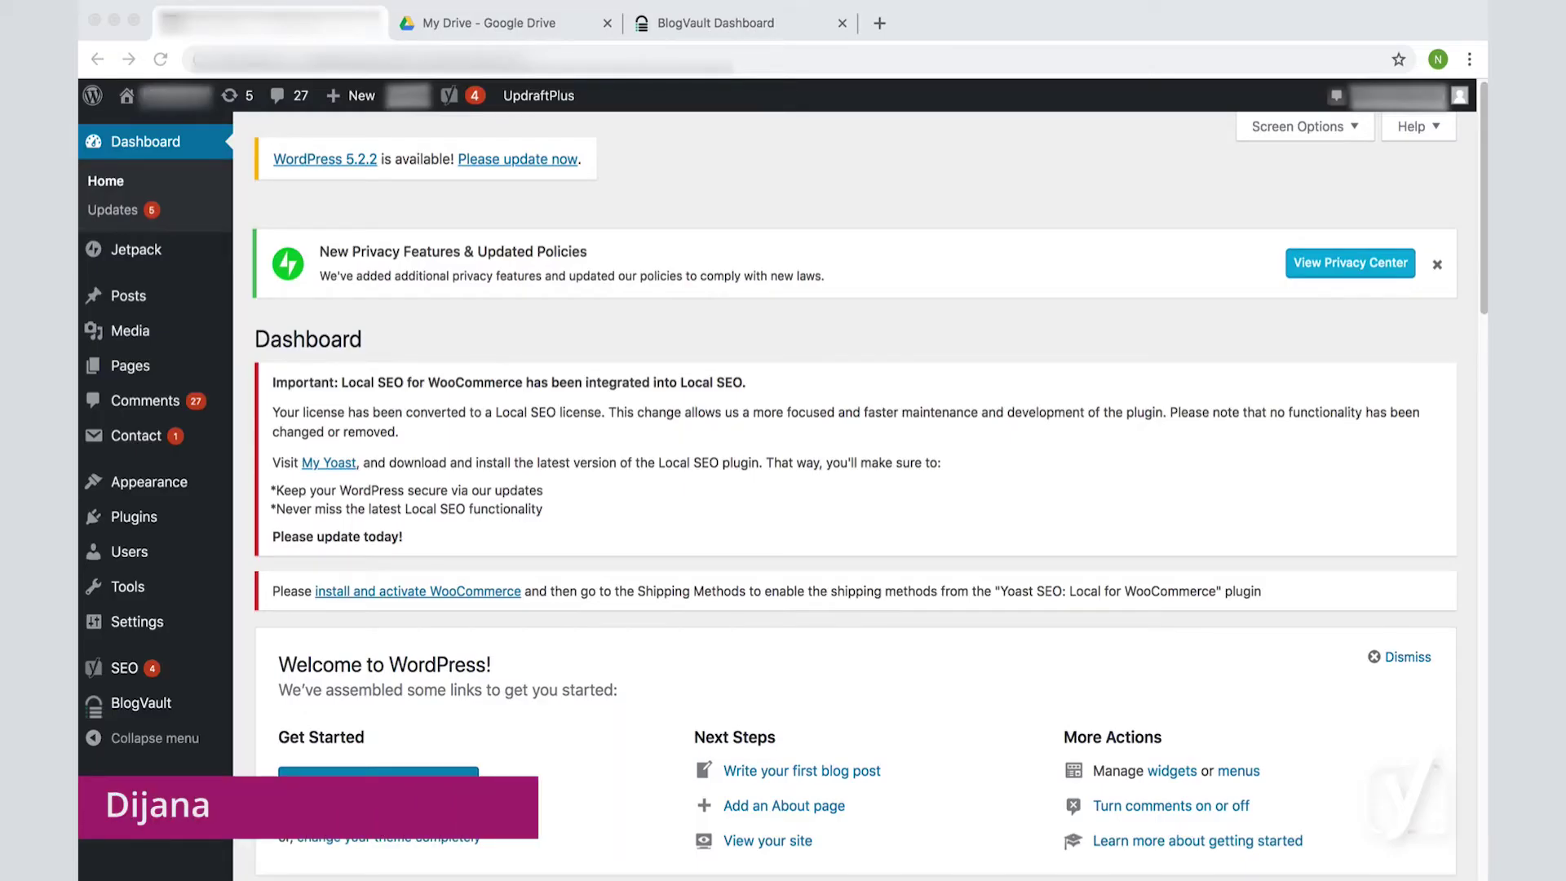
# Open UpdraftPlus Backups under Settings and view the Jun 27, 2019 existing backup.
pyautogui.click(1411, 818)
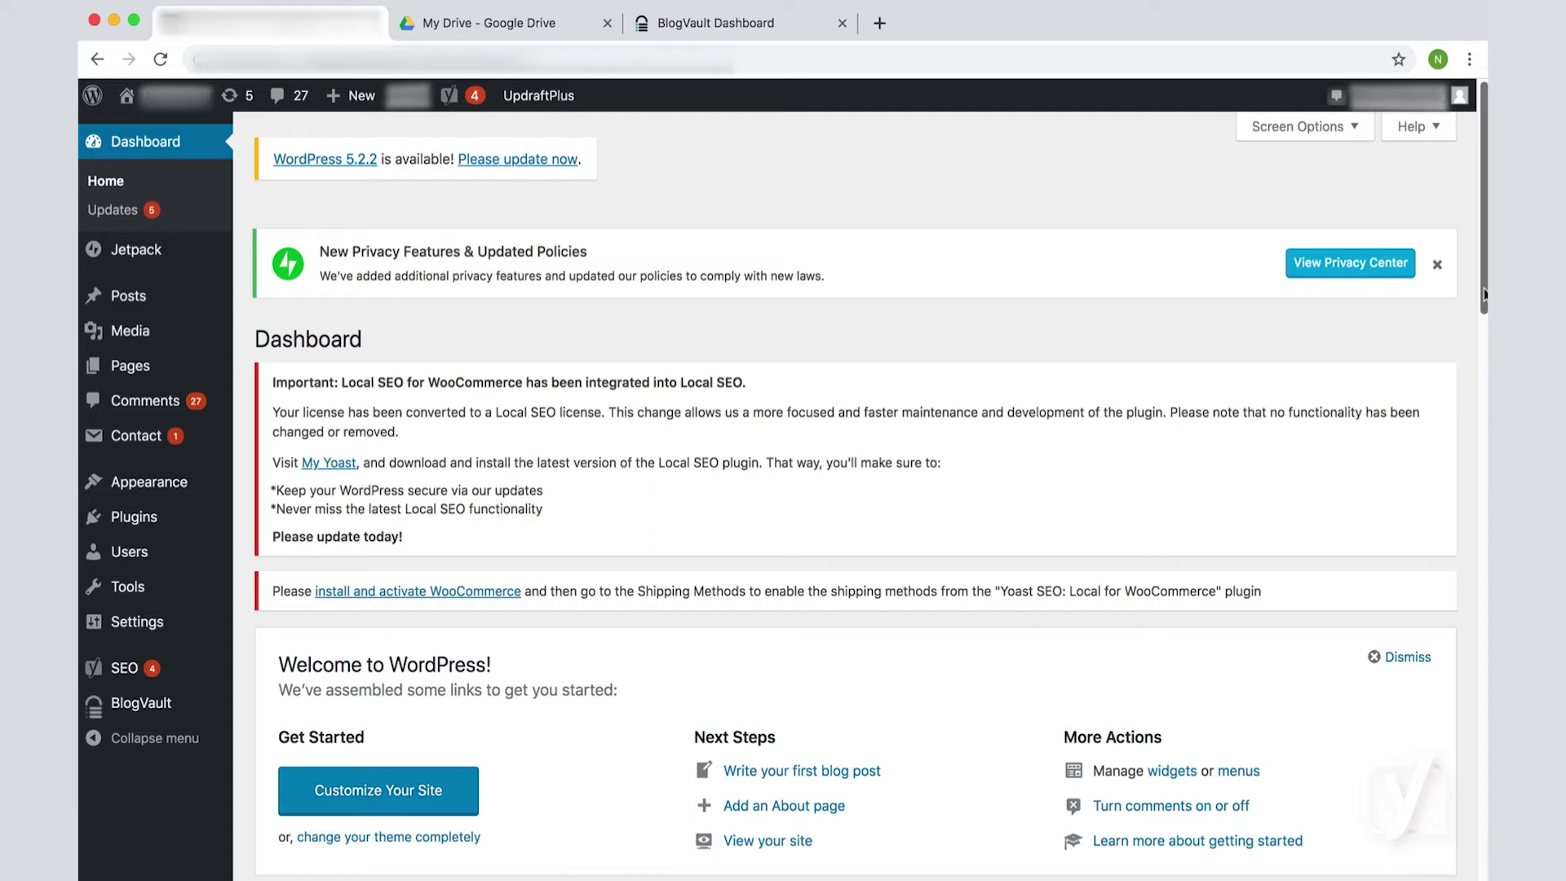
pyautogui.moveTo(1483, 298); pyautogui.dragTo(1483, 302)
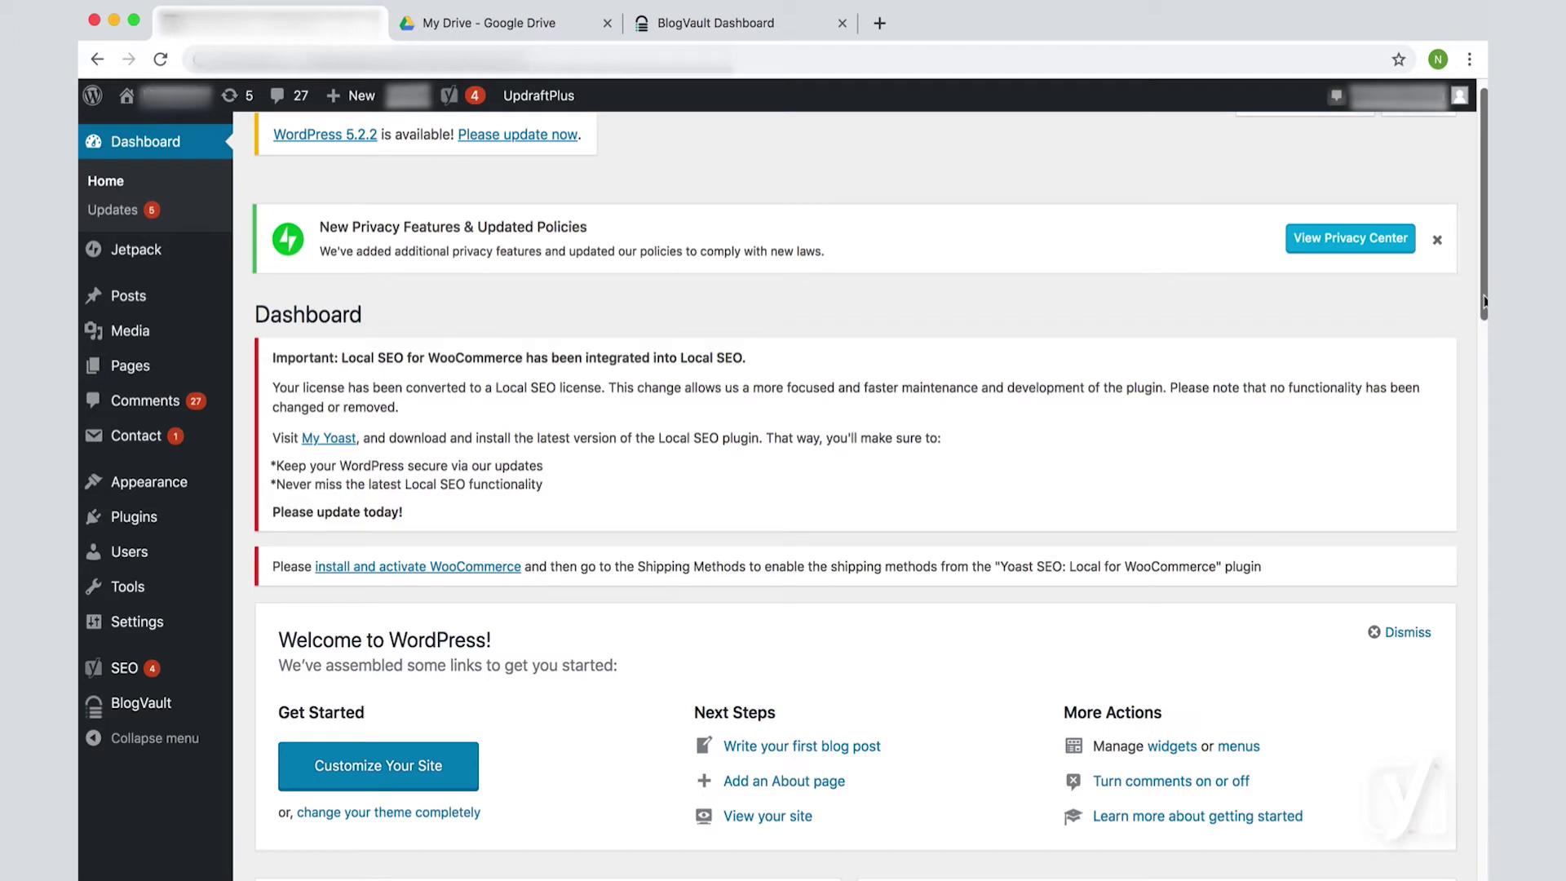
pyautogui.moveTo(1483, 300); pyautogui.dragTo(1483, 288)
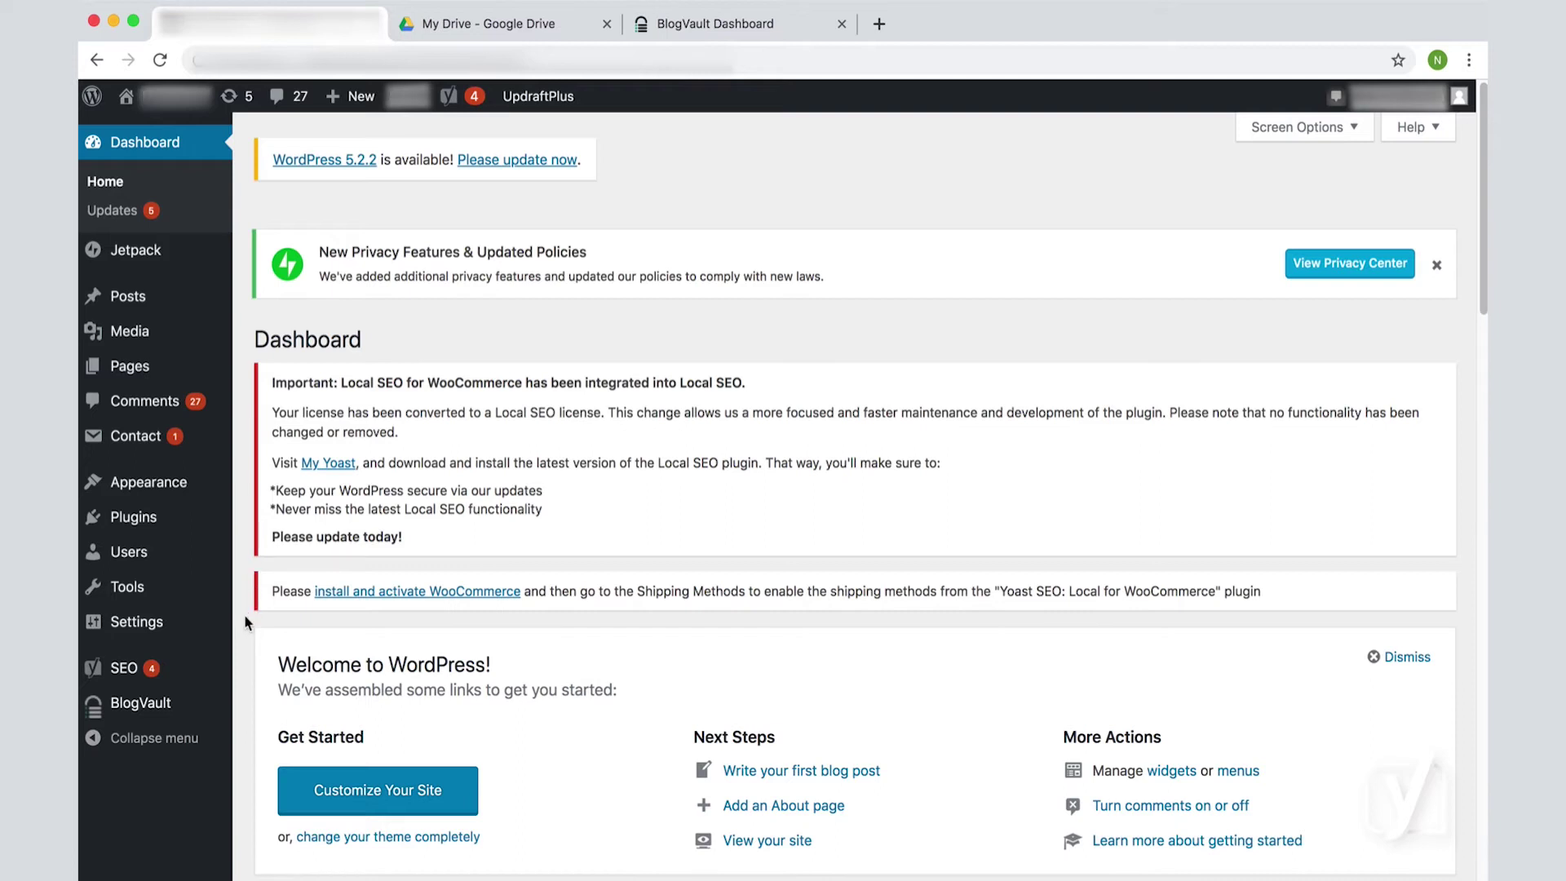
pyautogui.moveTo(151, 630)
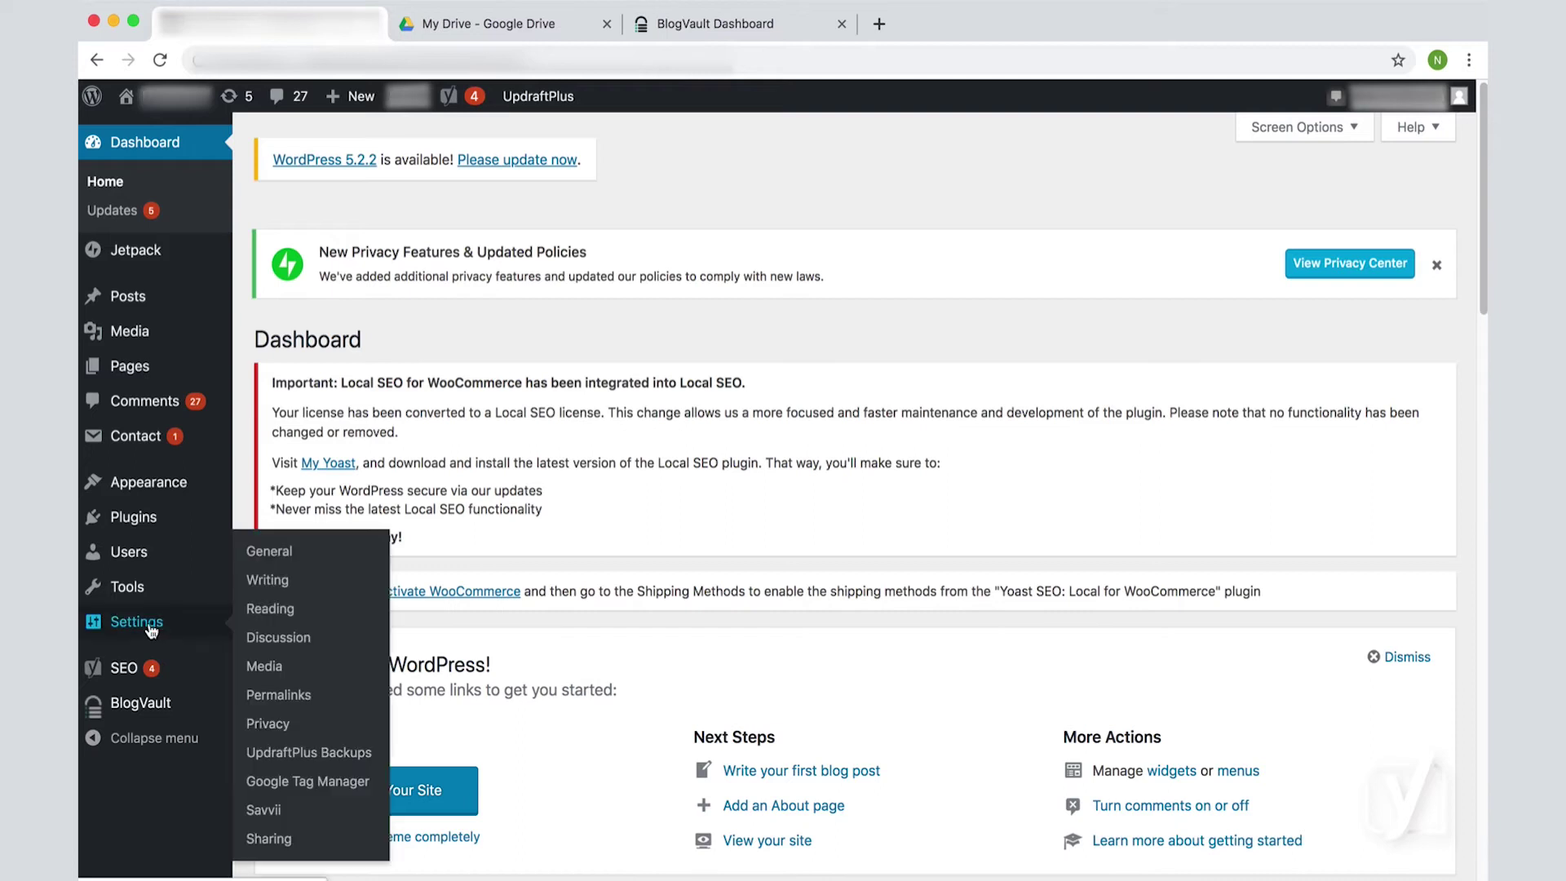
pyautogui.click(342, 760)
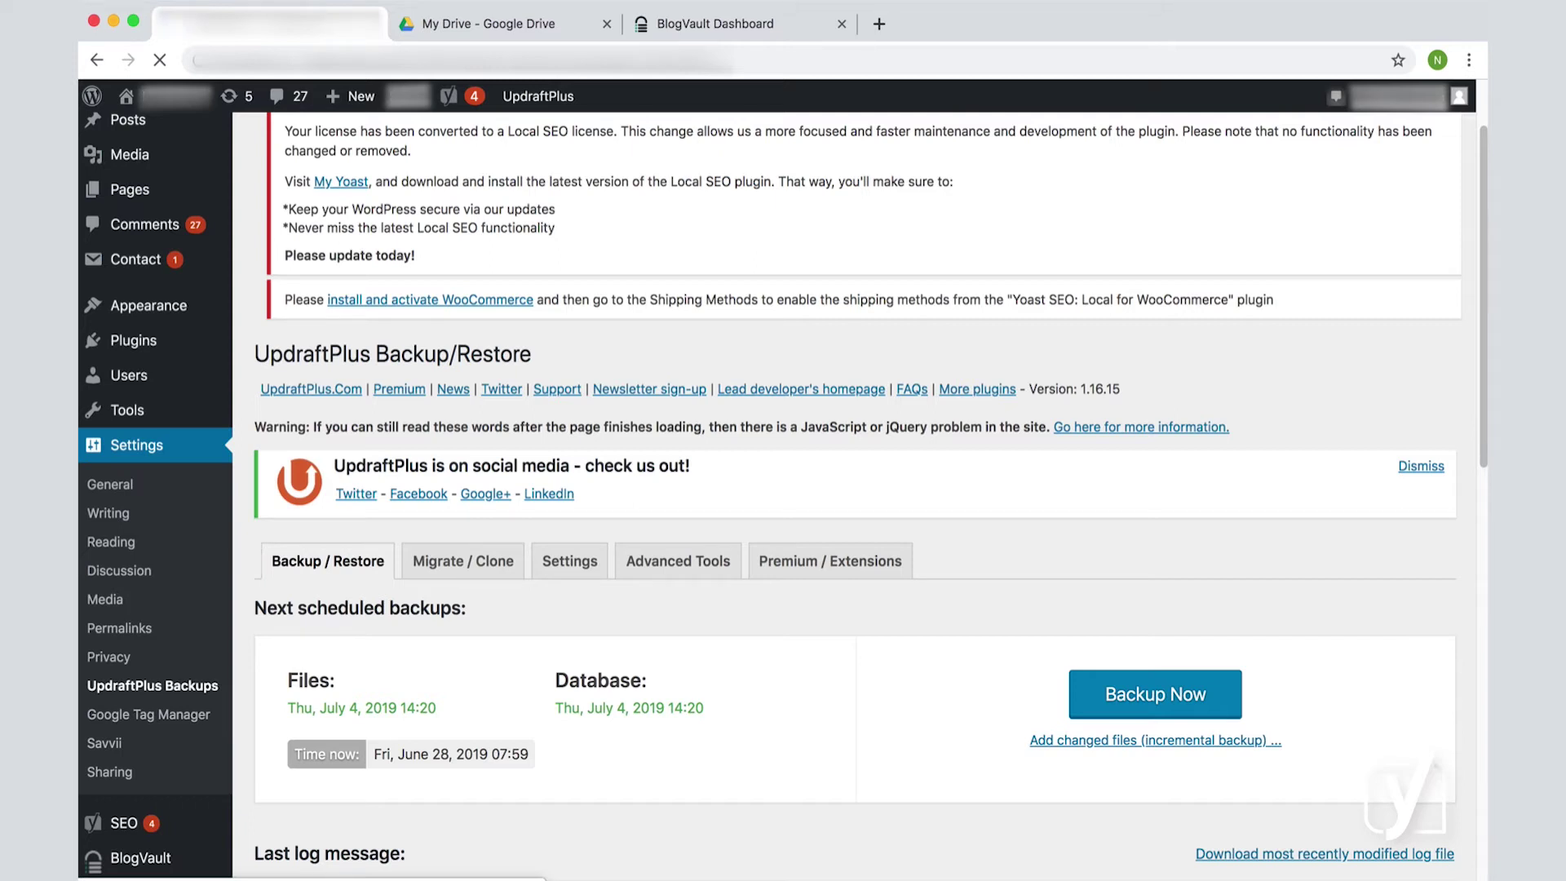
pyautogui.scroll(-5, 1478, 594)
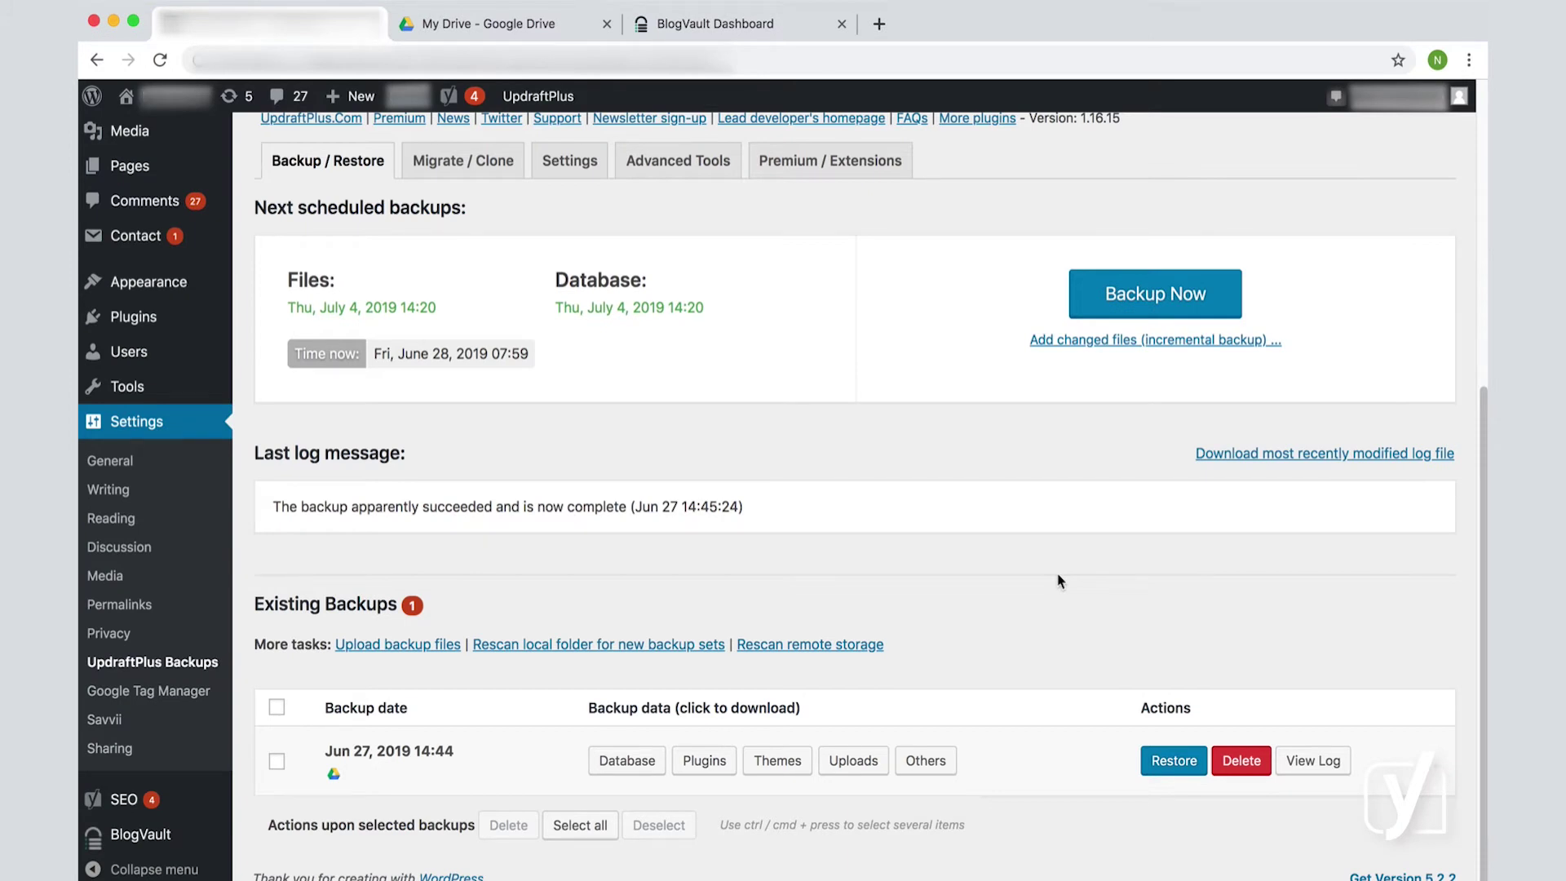
# On the UpdraftPlus Settings tab, leave the files backup schedule at Weekly.
pyautogui.click(570, 163)
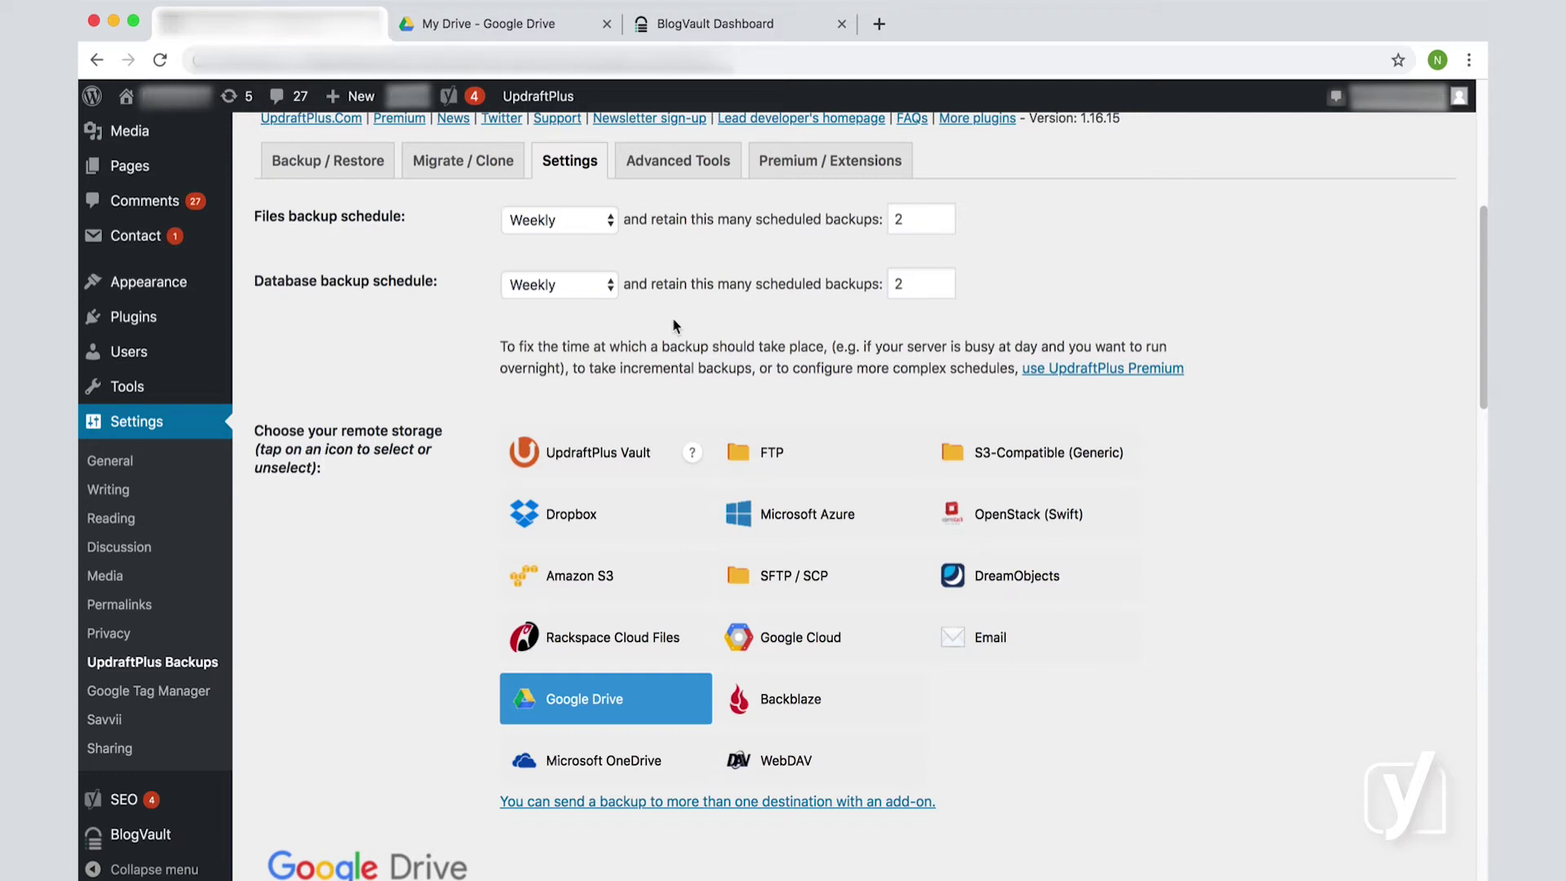
pyautogui.click(587, 230)
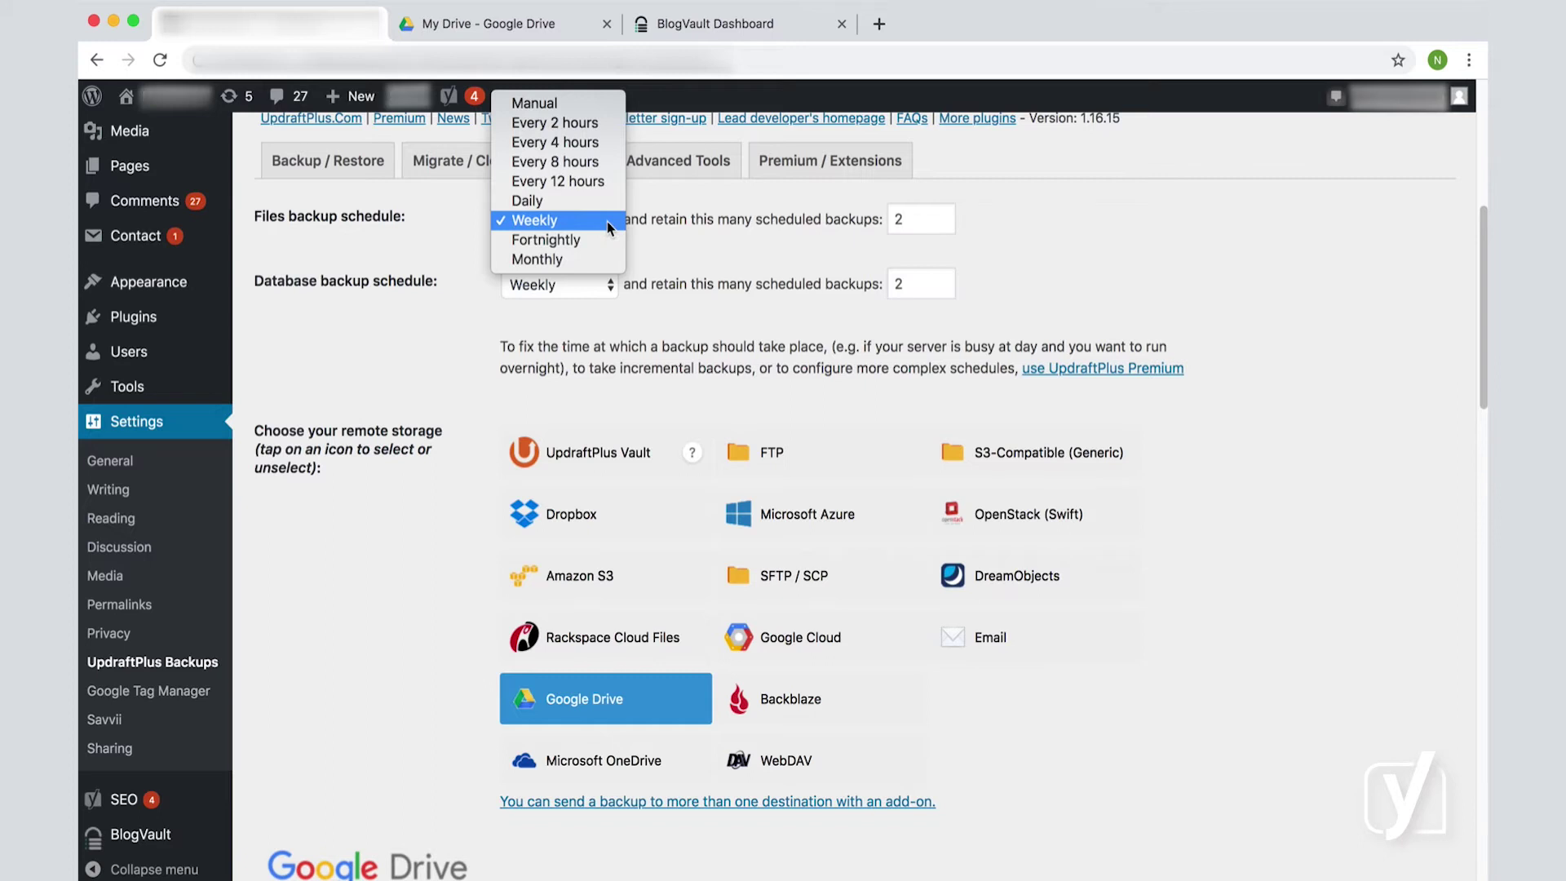
pyautogui.click(607, 222)
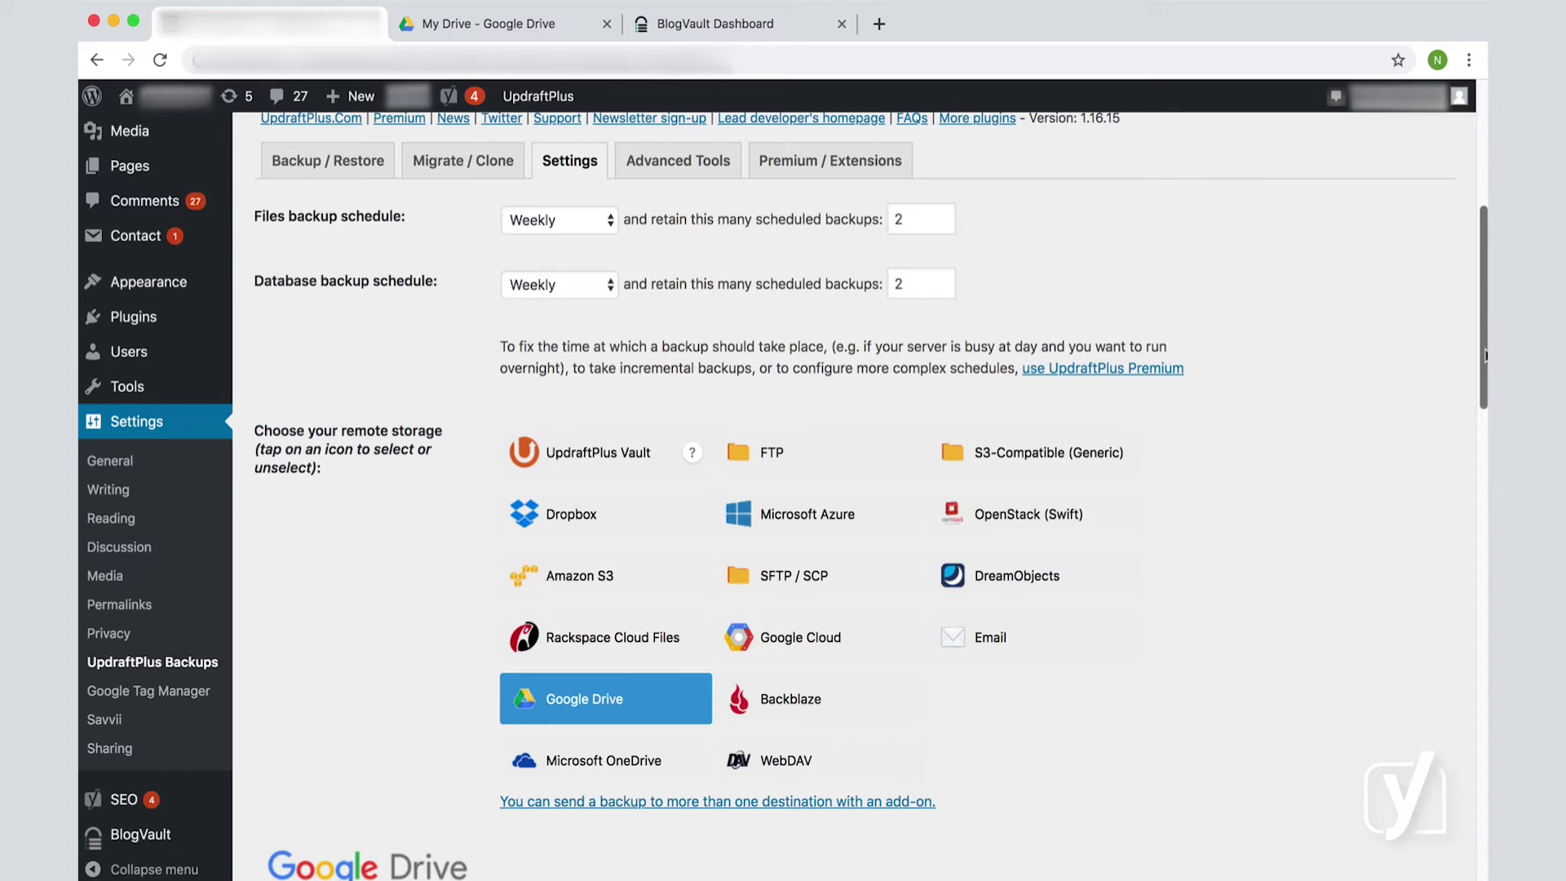
# Review the Google Drive and include-in-backup options, then save the UpdraftPlus settings.
pyautogui.moveTo(1485, 359); pyautogui.dragTo(1485, 389)
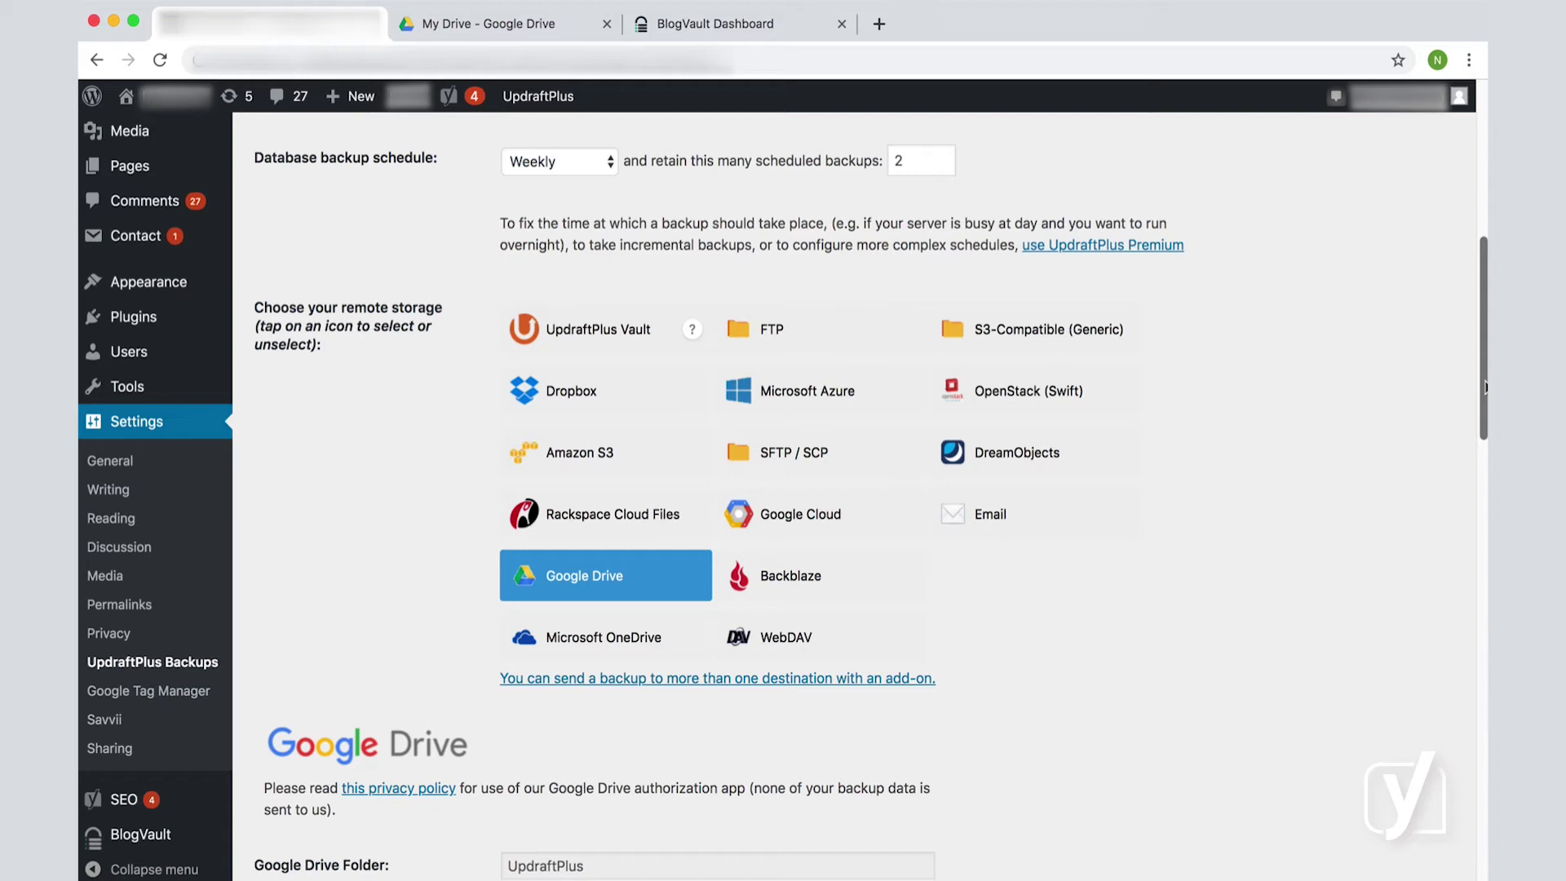
pyautogui.moveTo(1485, 390); pyautogui.dragTo(1485, 422)
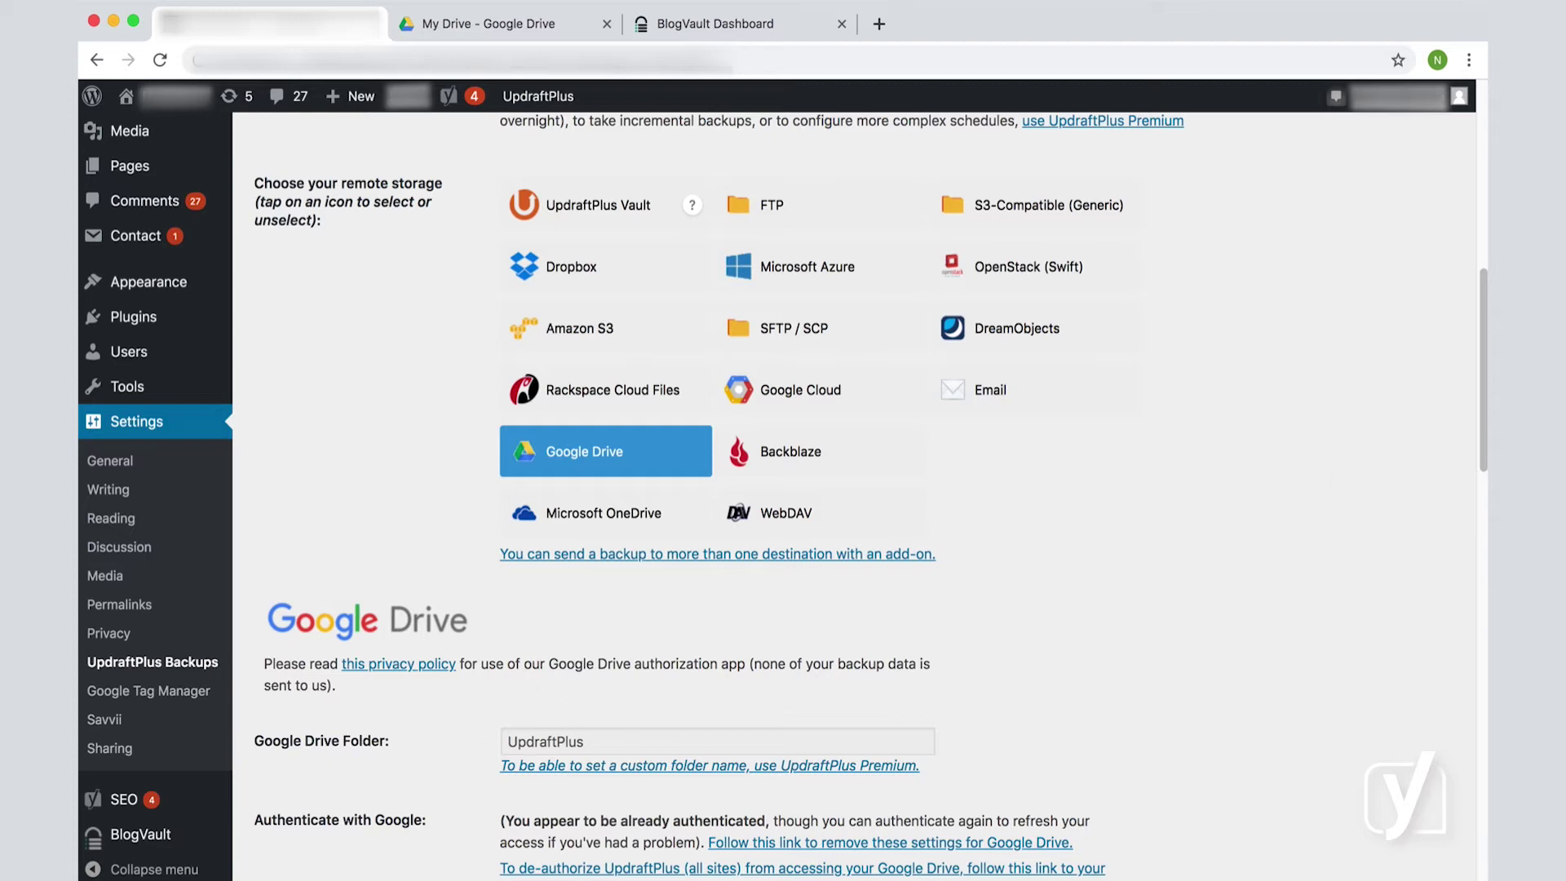
pyautogui.moveTo(1485, 473); pyautogui.dragTo(1474, 535)
pyautogui.scroll(-4, 1475, 535)
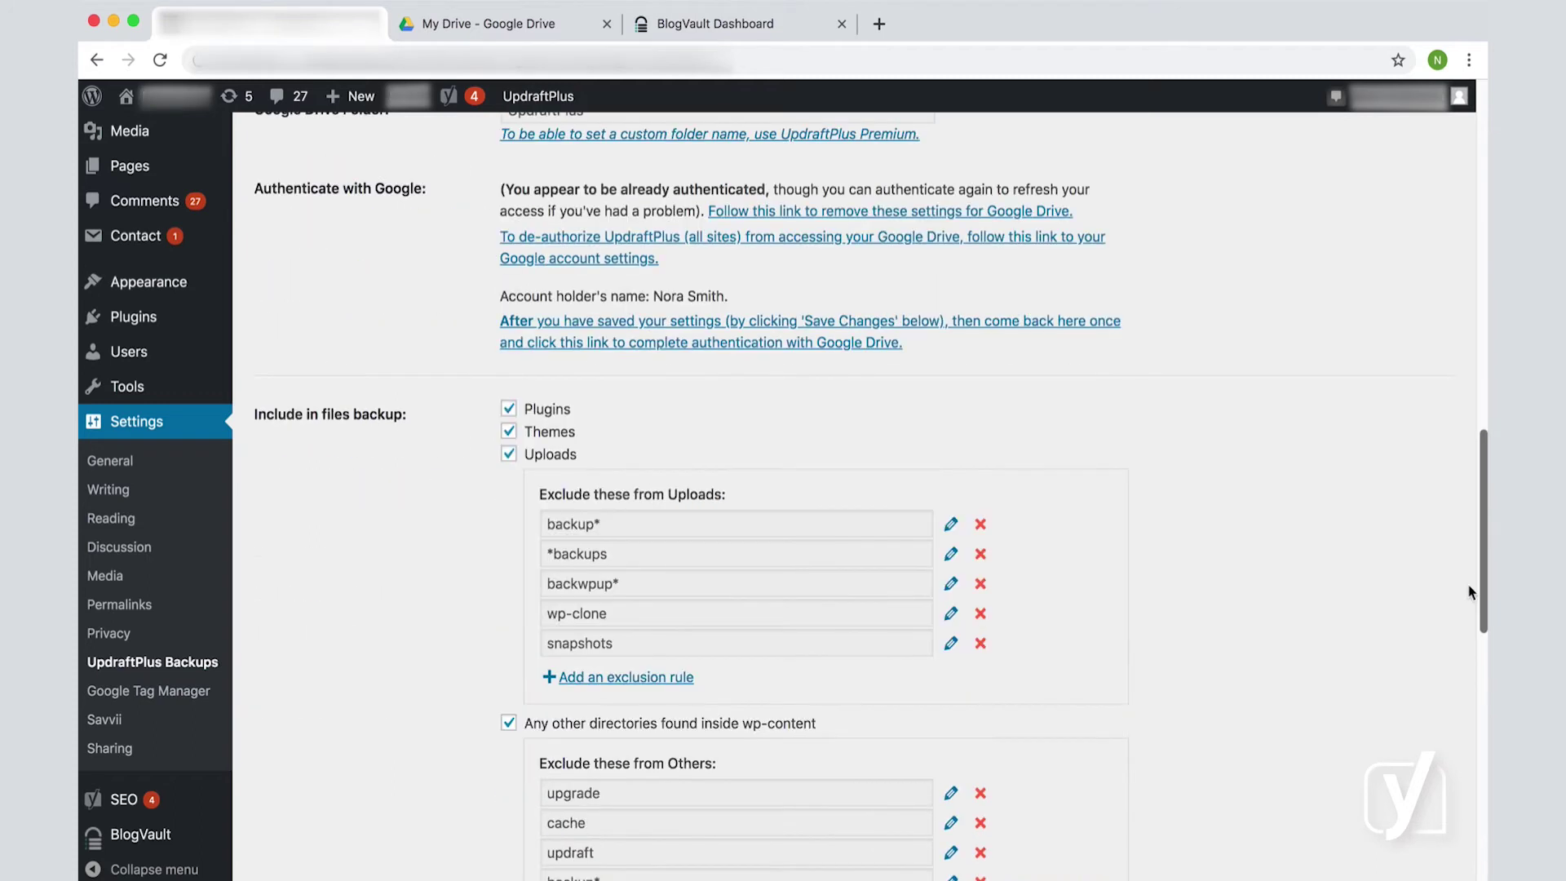
pyautogui.scroll(-4, 1471, 677)
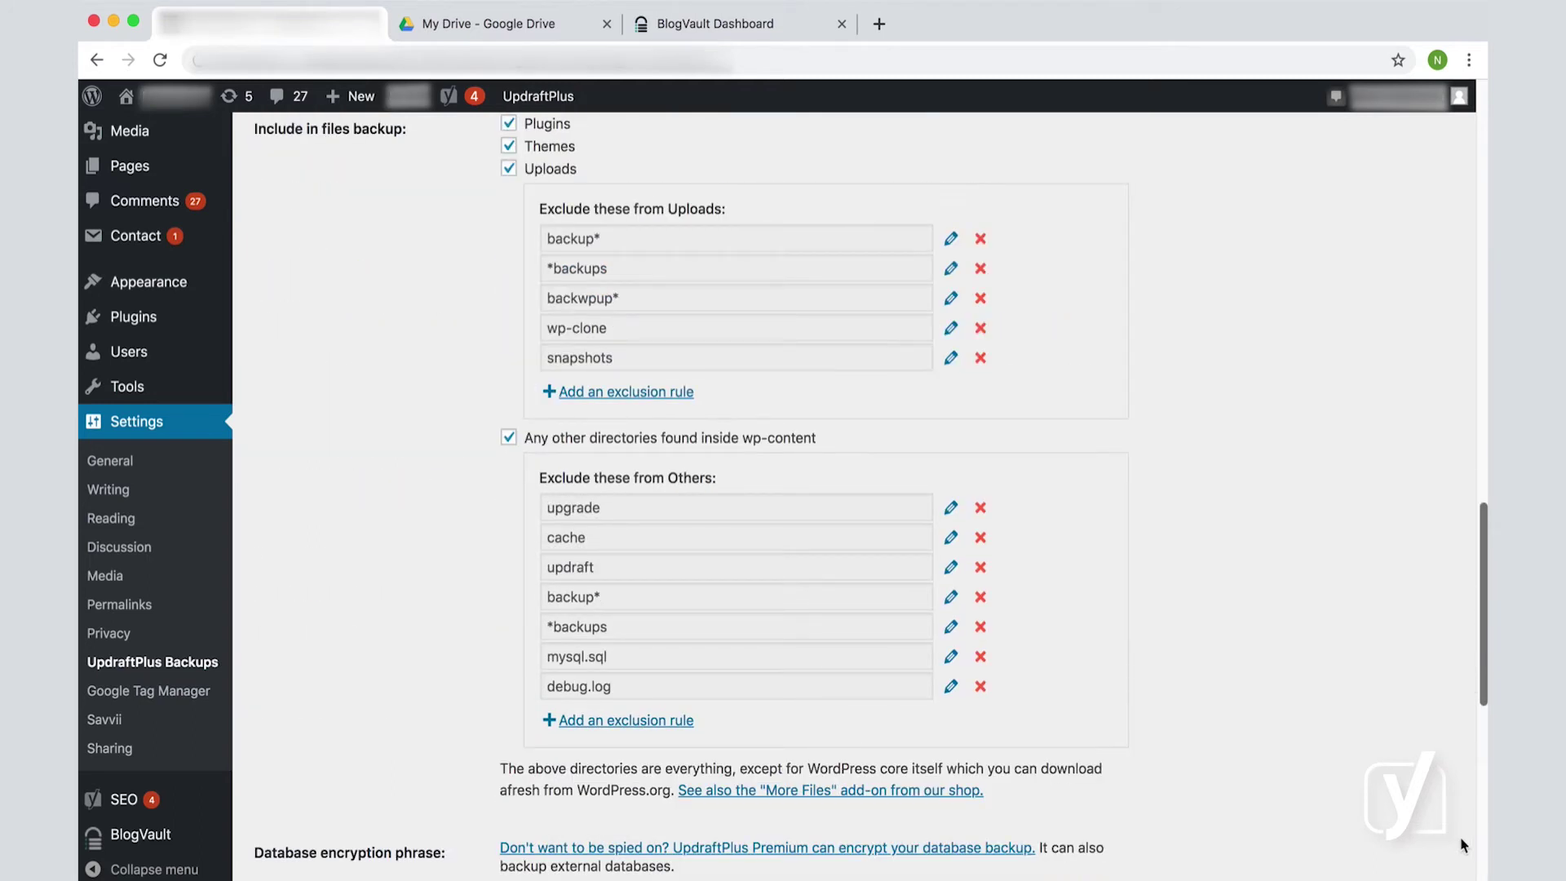
pyautogui.scroll(-7, 658, 649)
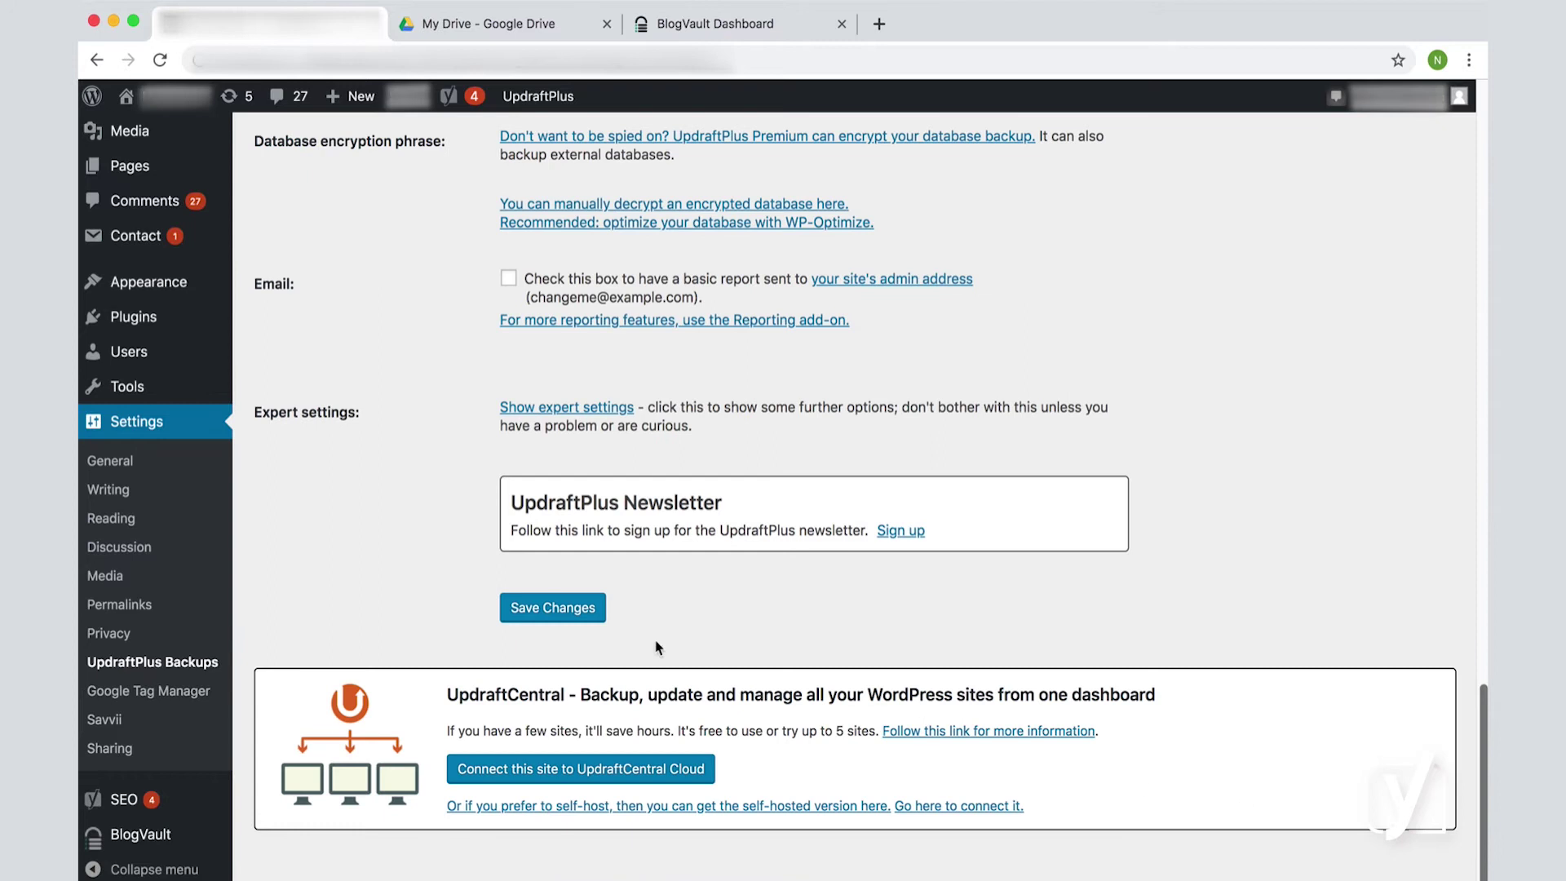
pyautogui.click(522, 608)
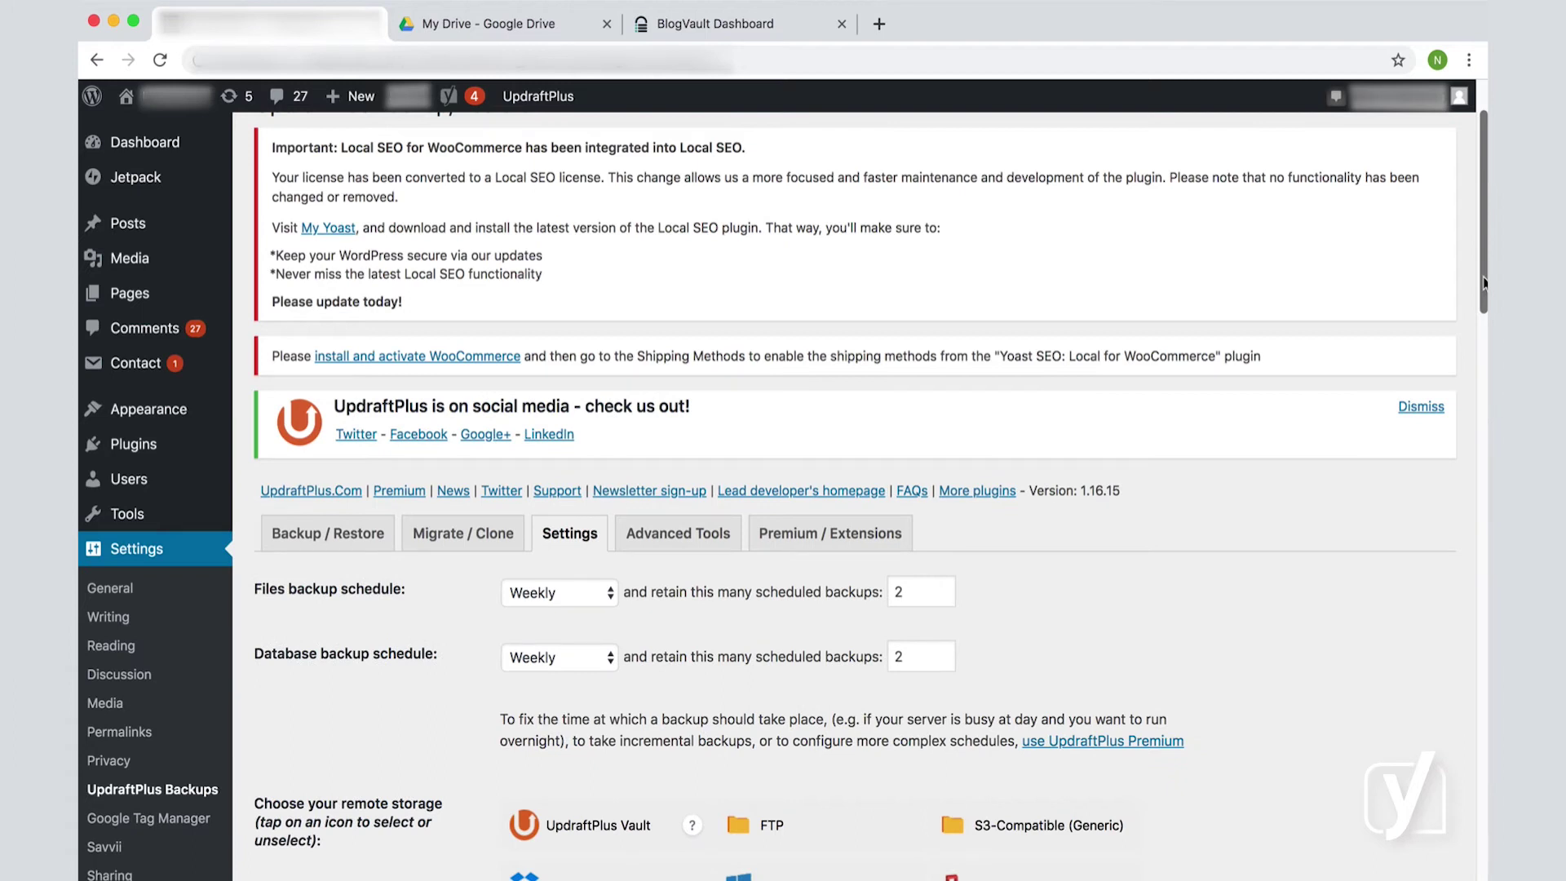
# Check existing backups on Backup / Restore, then view the UpdraftPlus folder in Google Drive.
pyautogui.click(370, 542)
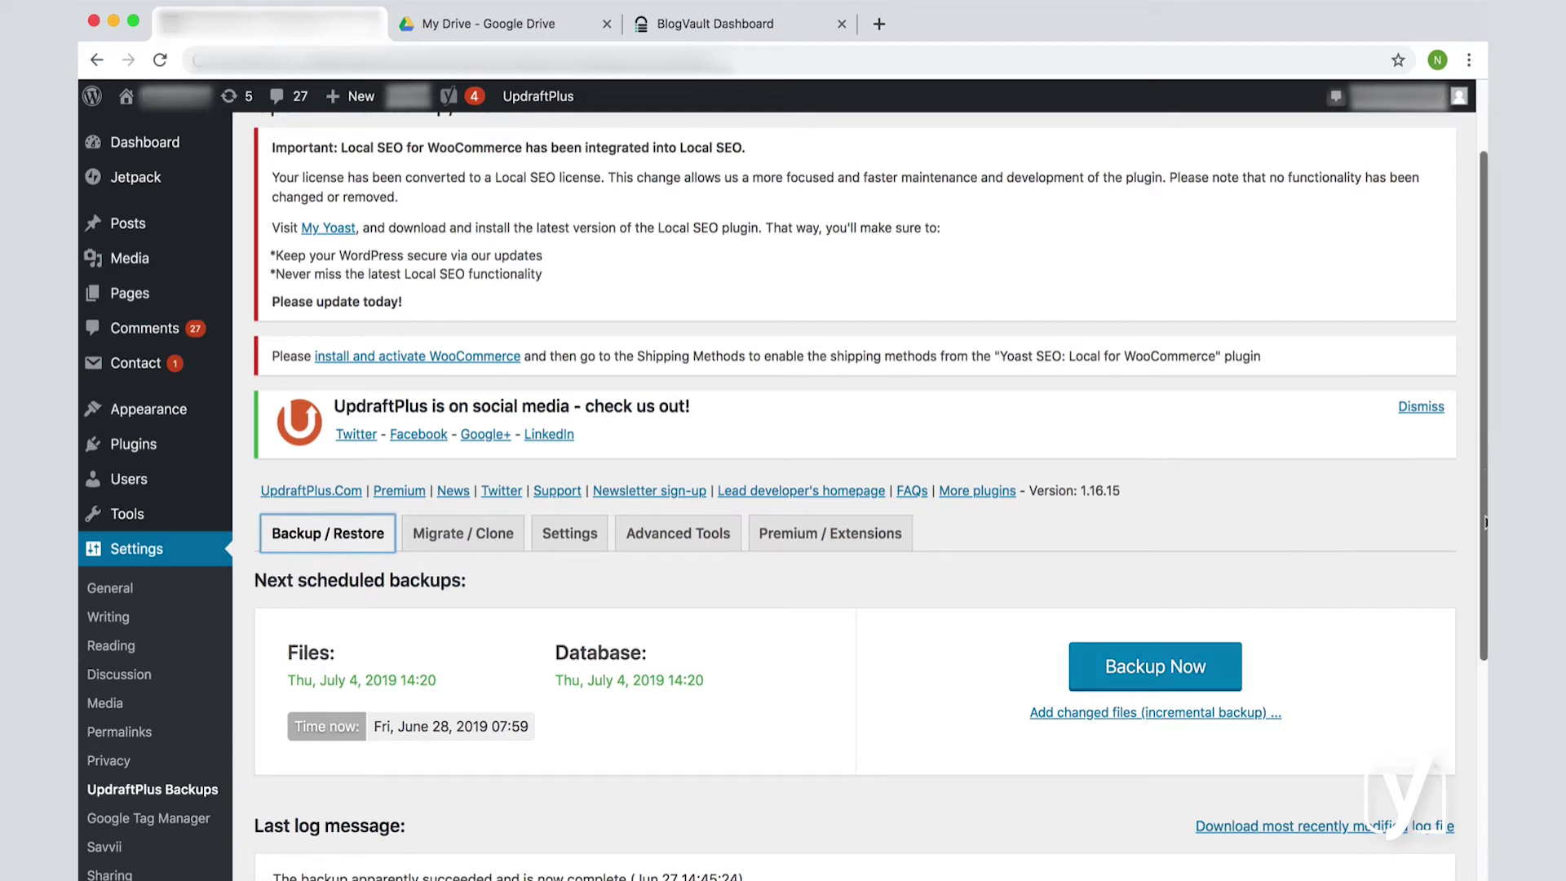
pyautogui.scroll(-5, 1486, 525)
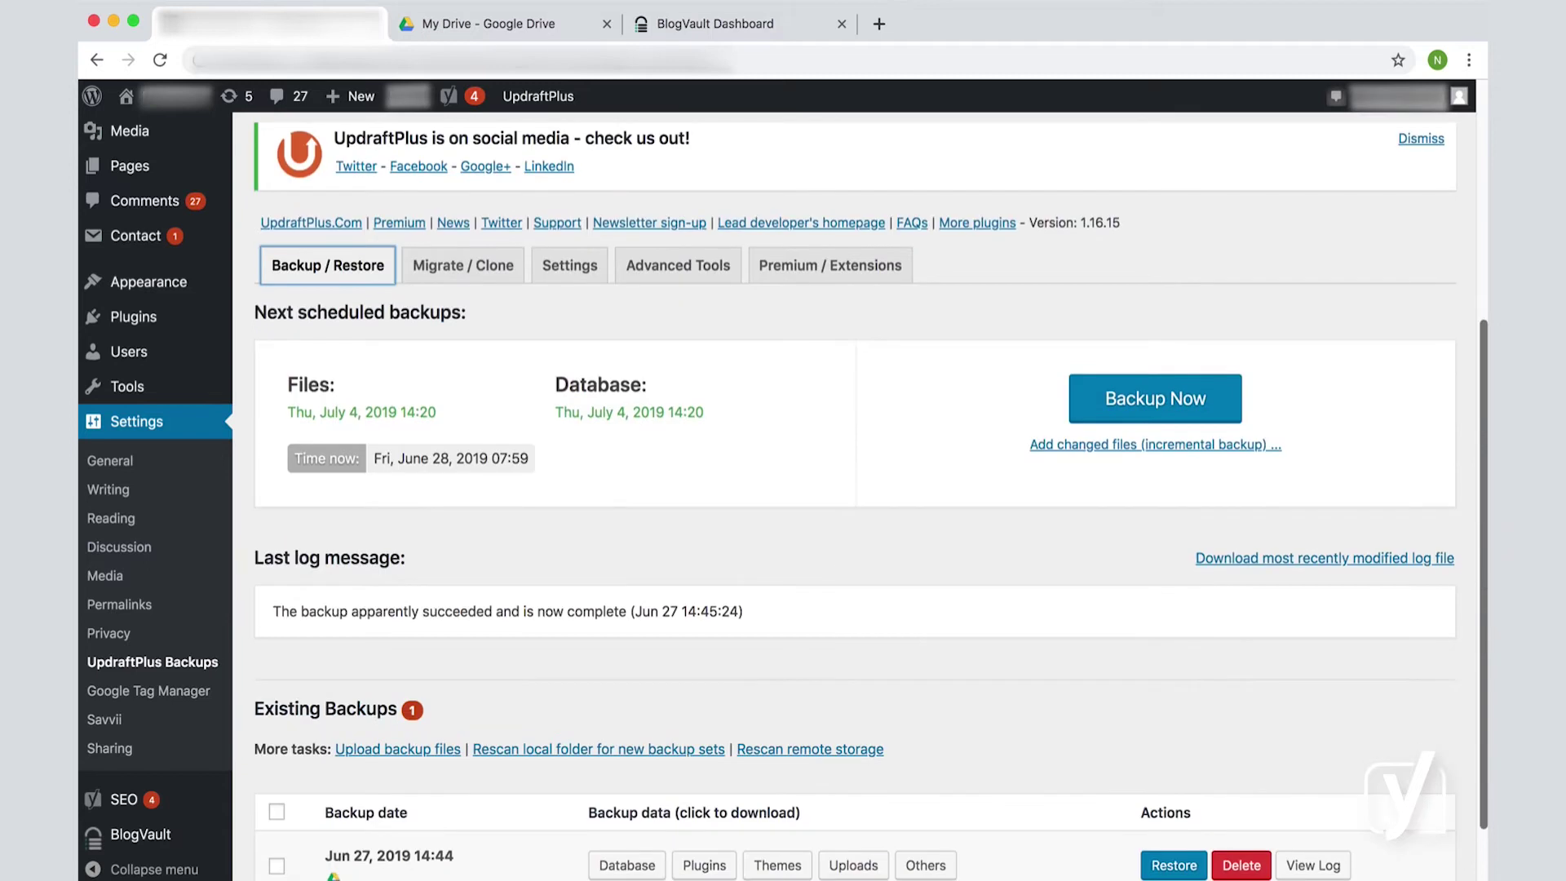
pyautogui.scroll(-2, 1311, 864)
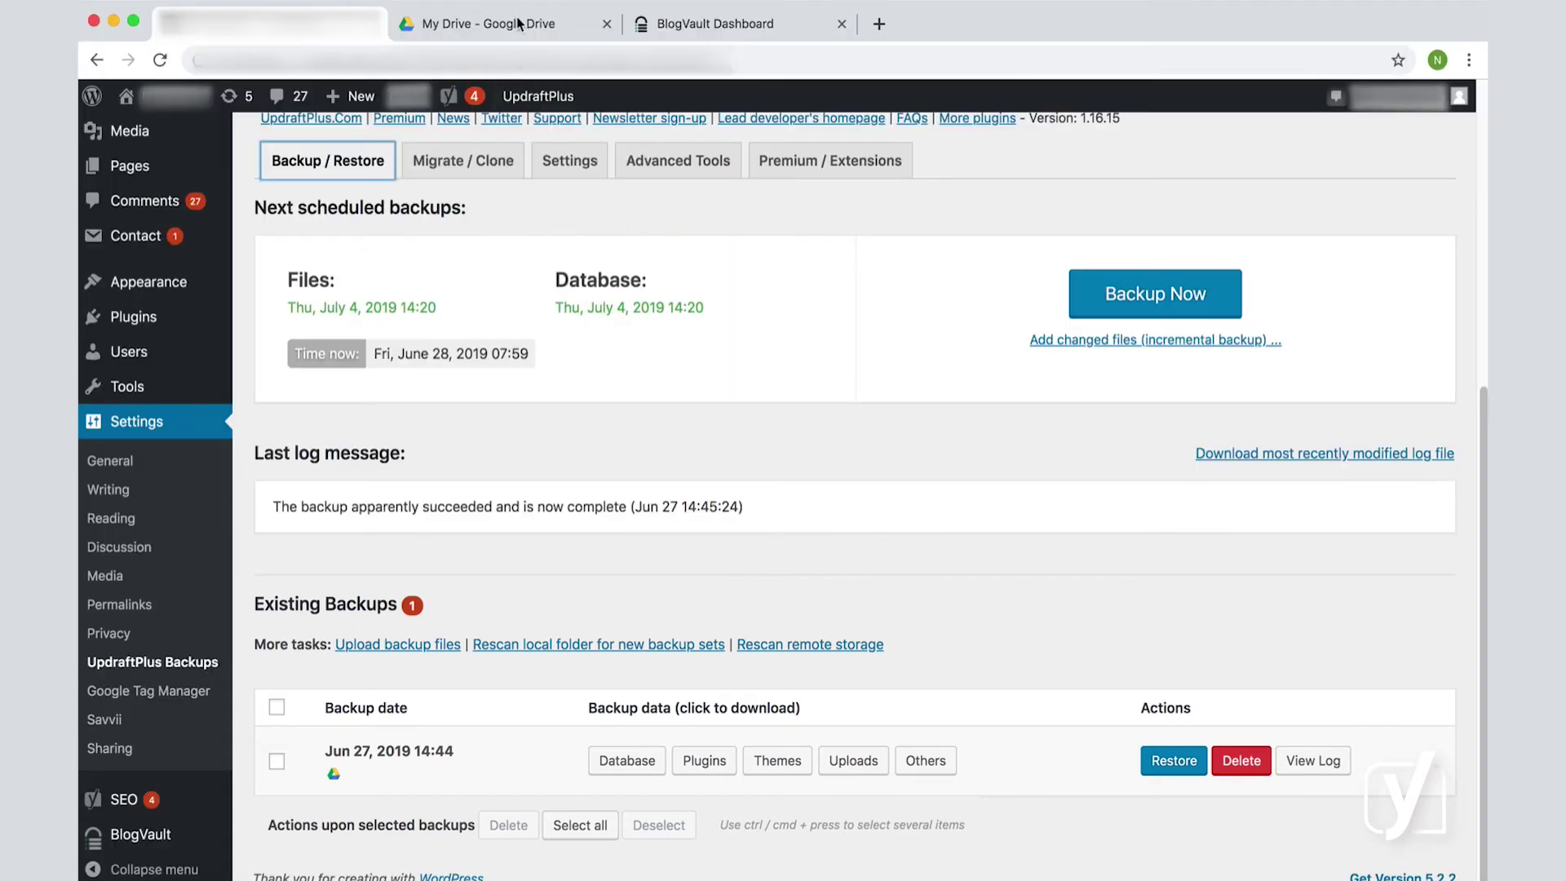
pyautogui.click(518, 23)
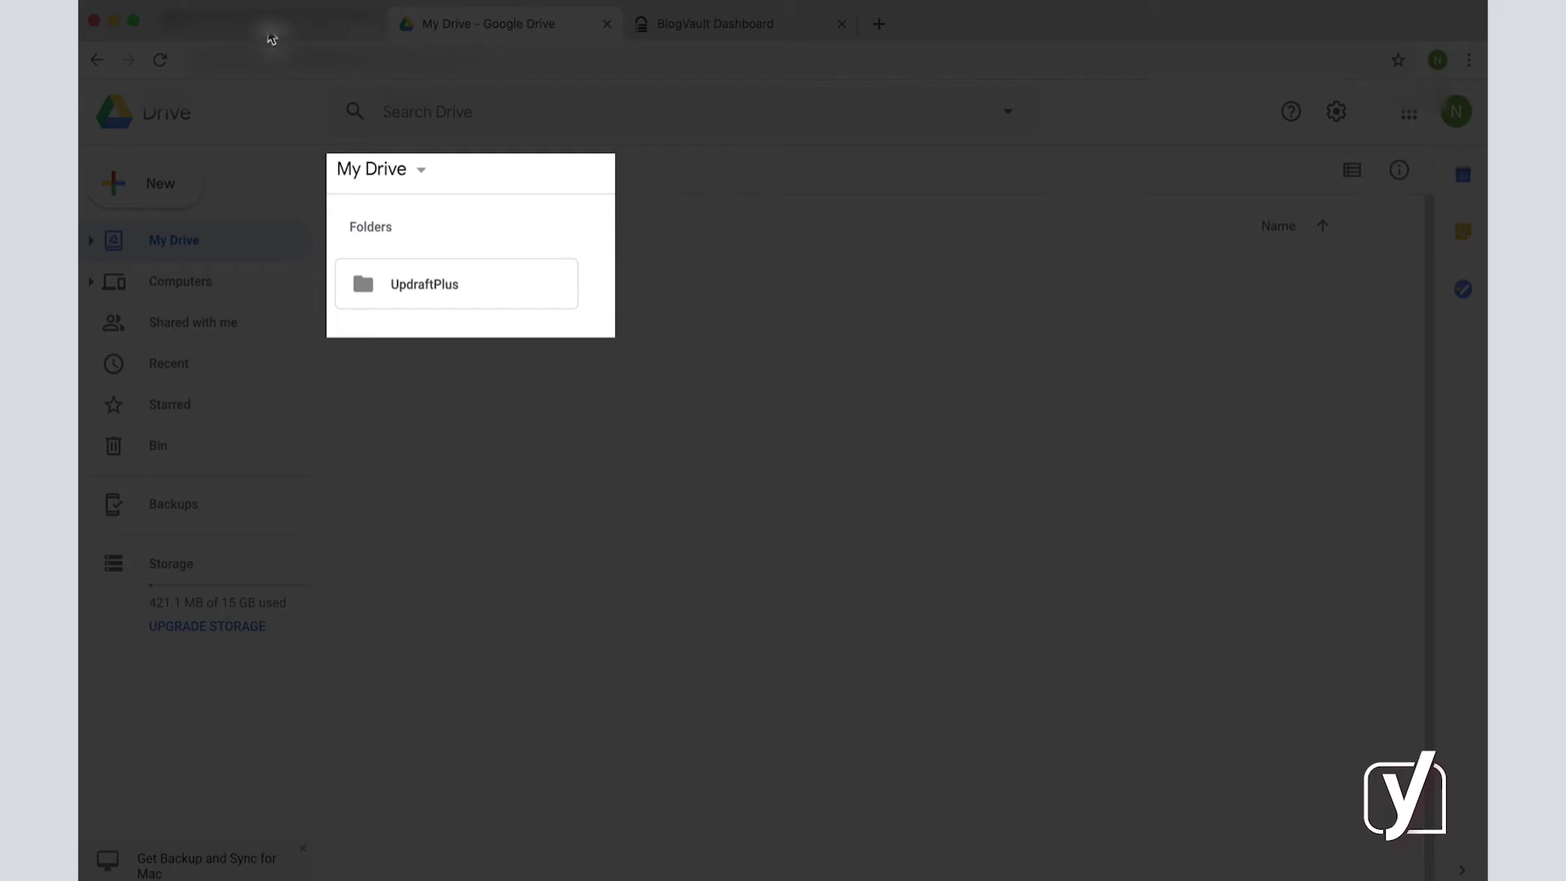
# Return to the WordPress UpdraftPlus Backup / Restore page.
pyautogui.click(272, 38)
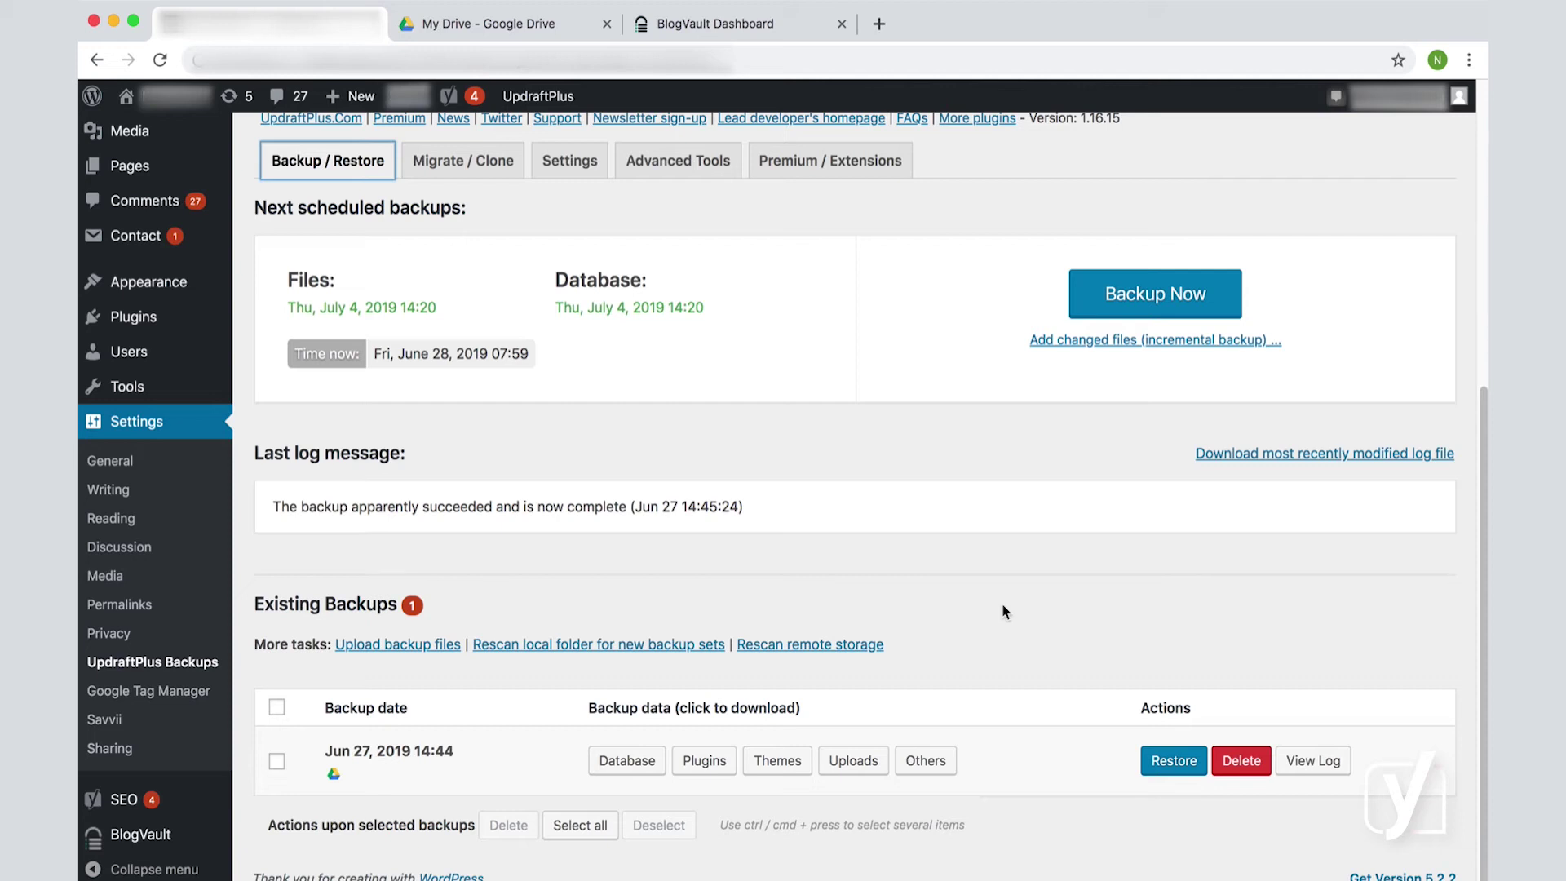
# Go to the BlogVault plugin page from the admin sidebar.
pyautogui.click(1005, 612)
pyautogui.click(140, 834)
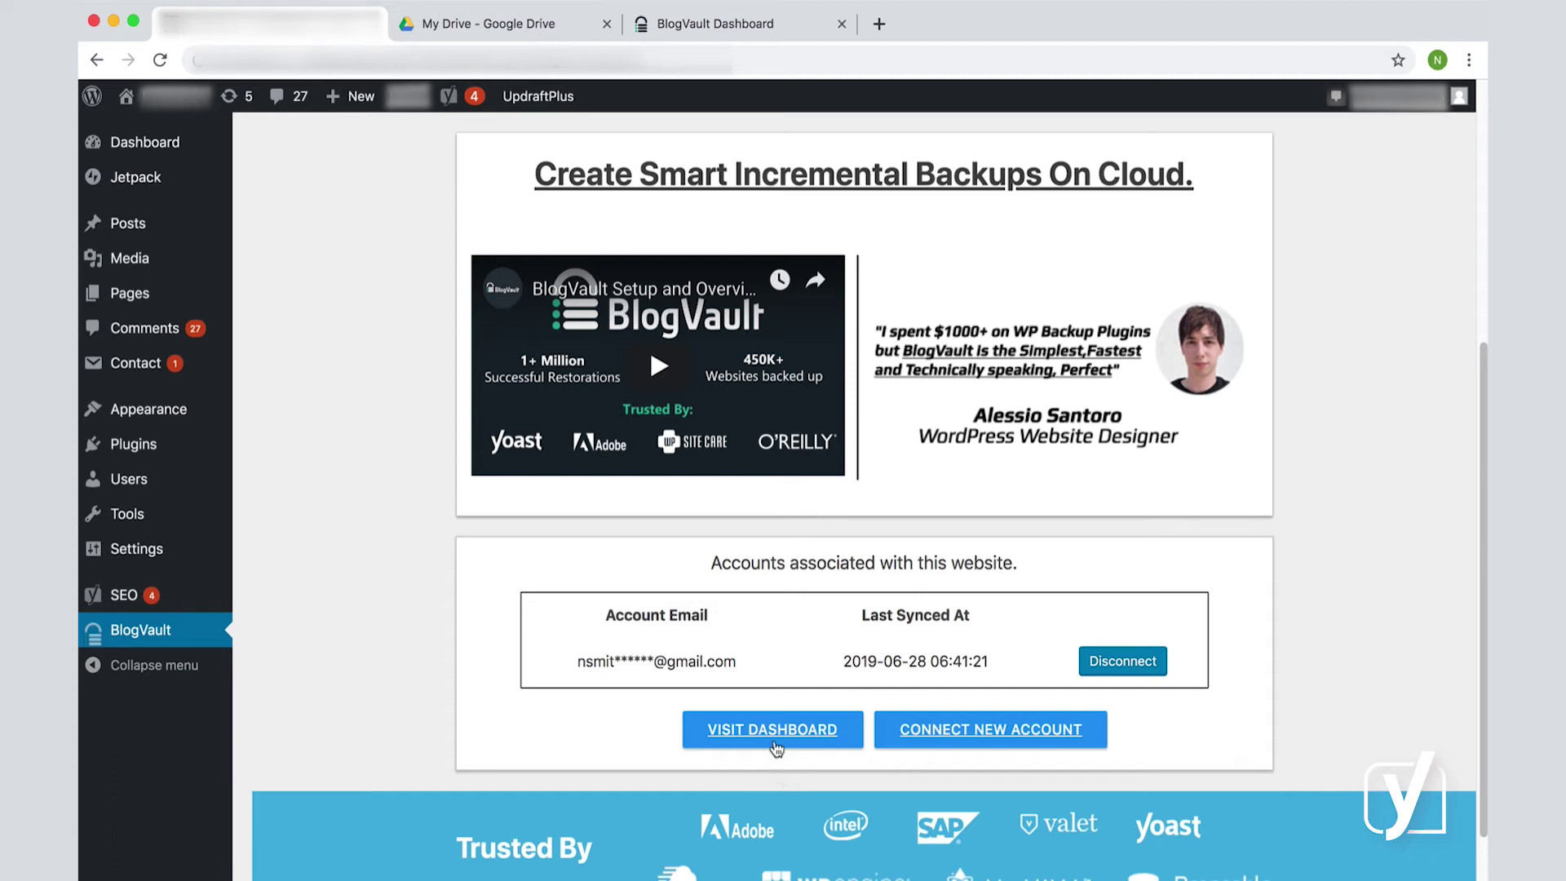
# Open this site's BlogVault dashboard via VISIT DASHBOARD.
pyautogui.click(776, 749)
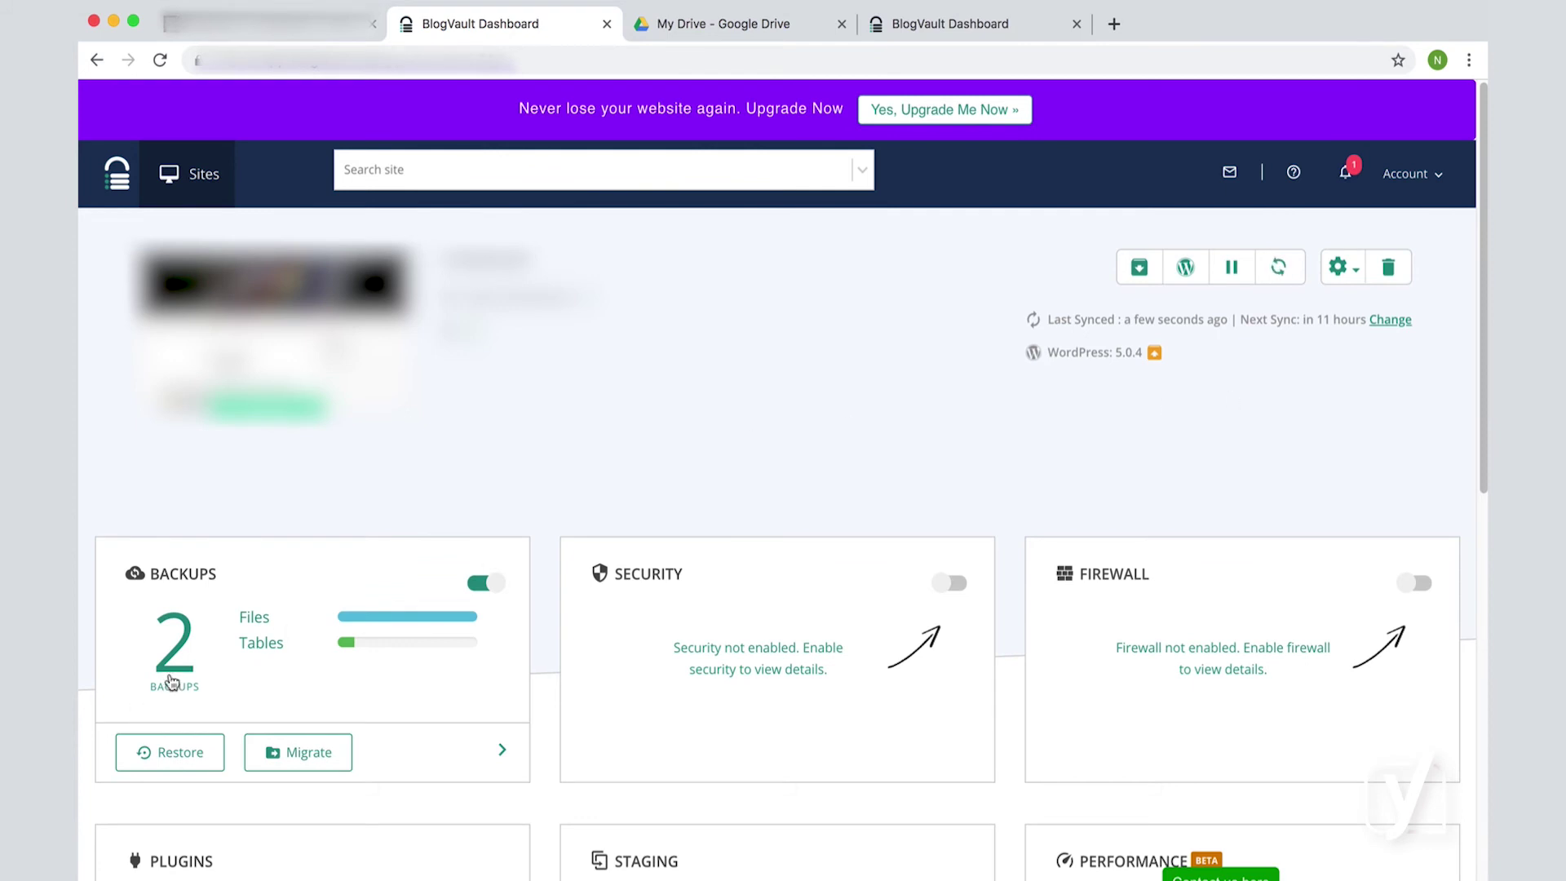
# Inspect the site's BlogVault backups list, then go back to the site overview.
pyautogui.click(171, 681)
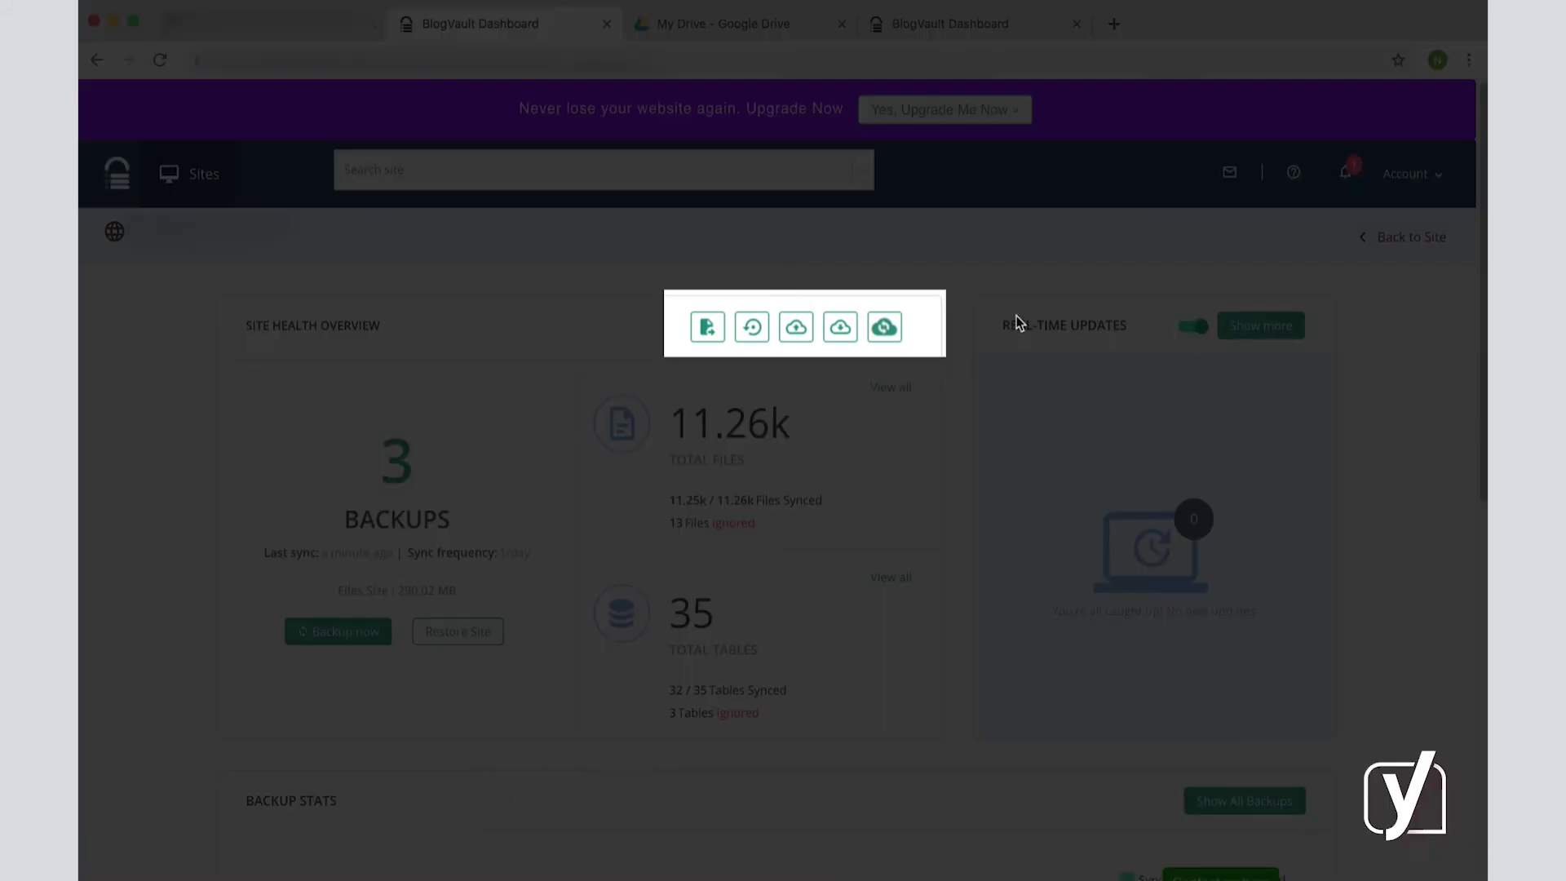
pyautogui.click(1418, 238)
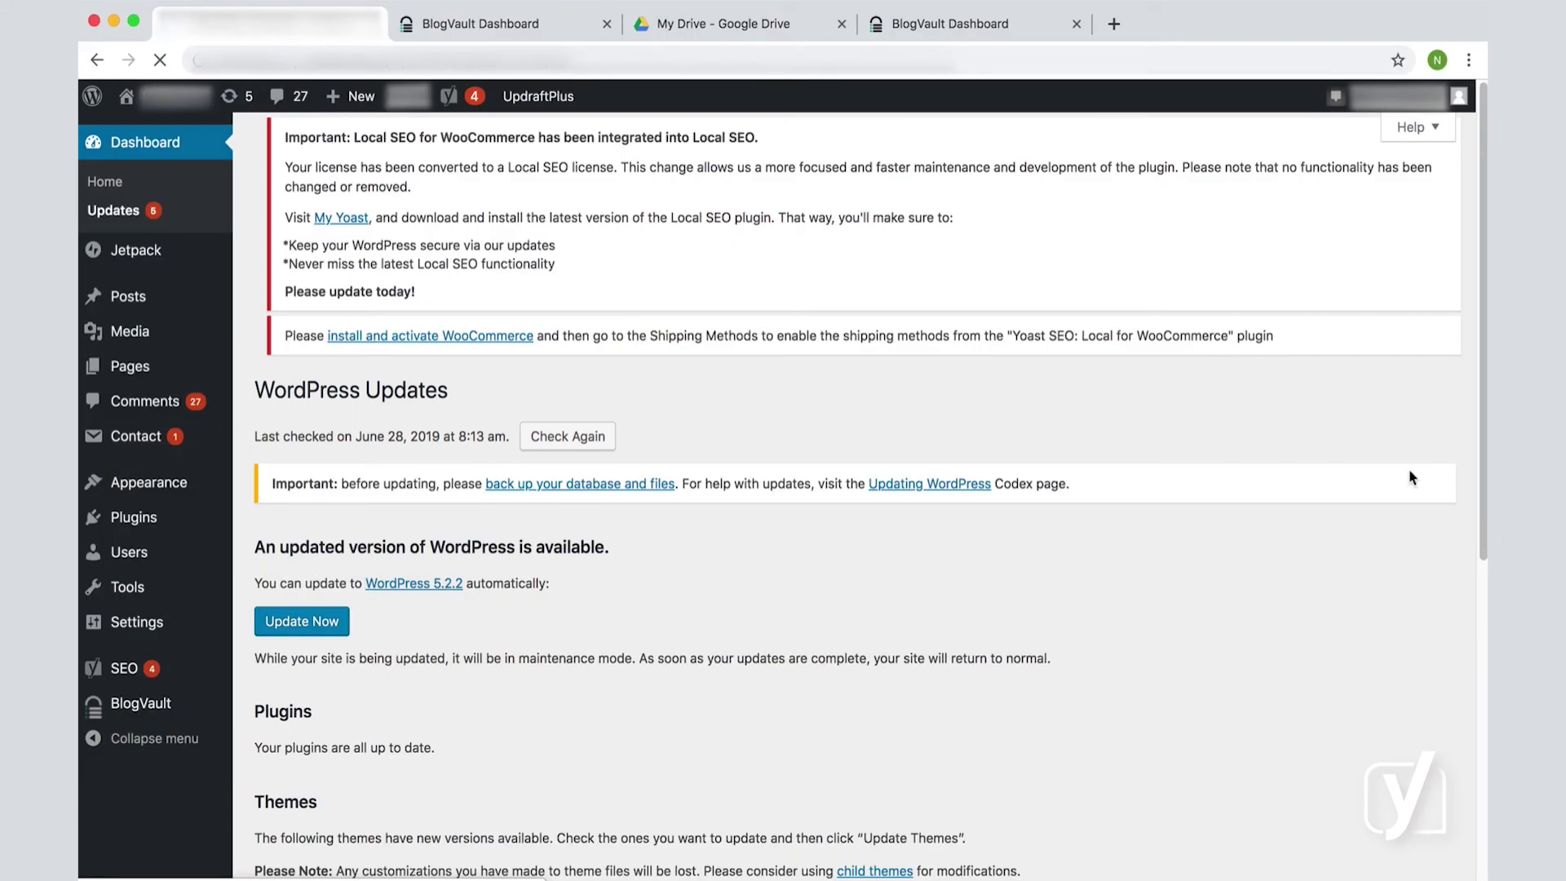
# Select all four themes: Nirvana, Storefront, Twenty Nineteen and Twenty Seventeen.
pyautogui.scroll(-1, 1484, 430)
pyautogui.scroll(-5, 1485, 430)
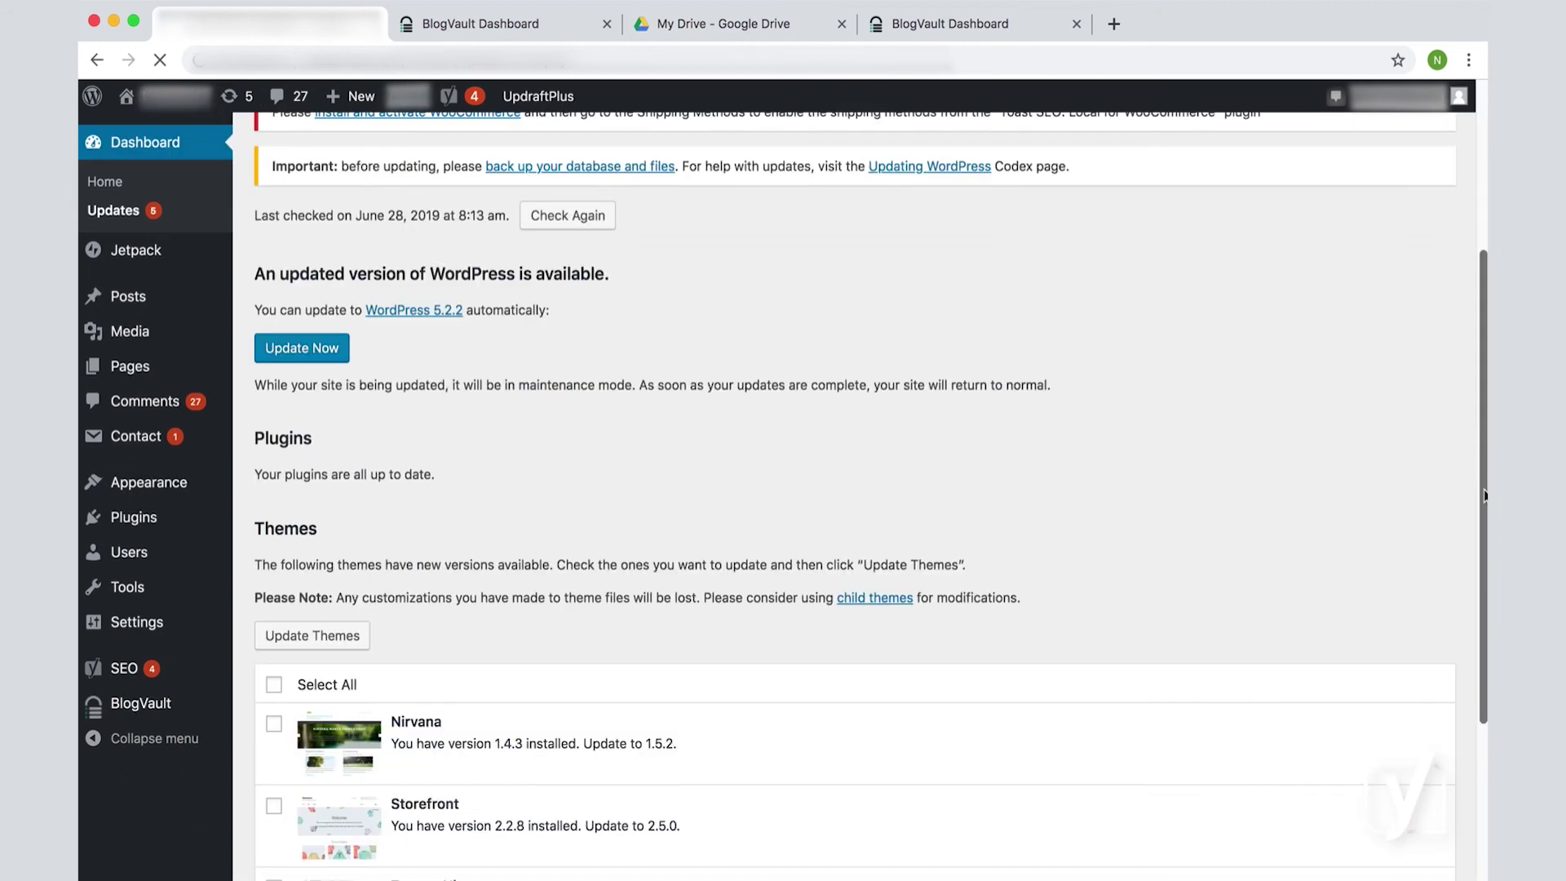
pyautogui.scroll(-6, 1484, 496)
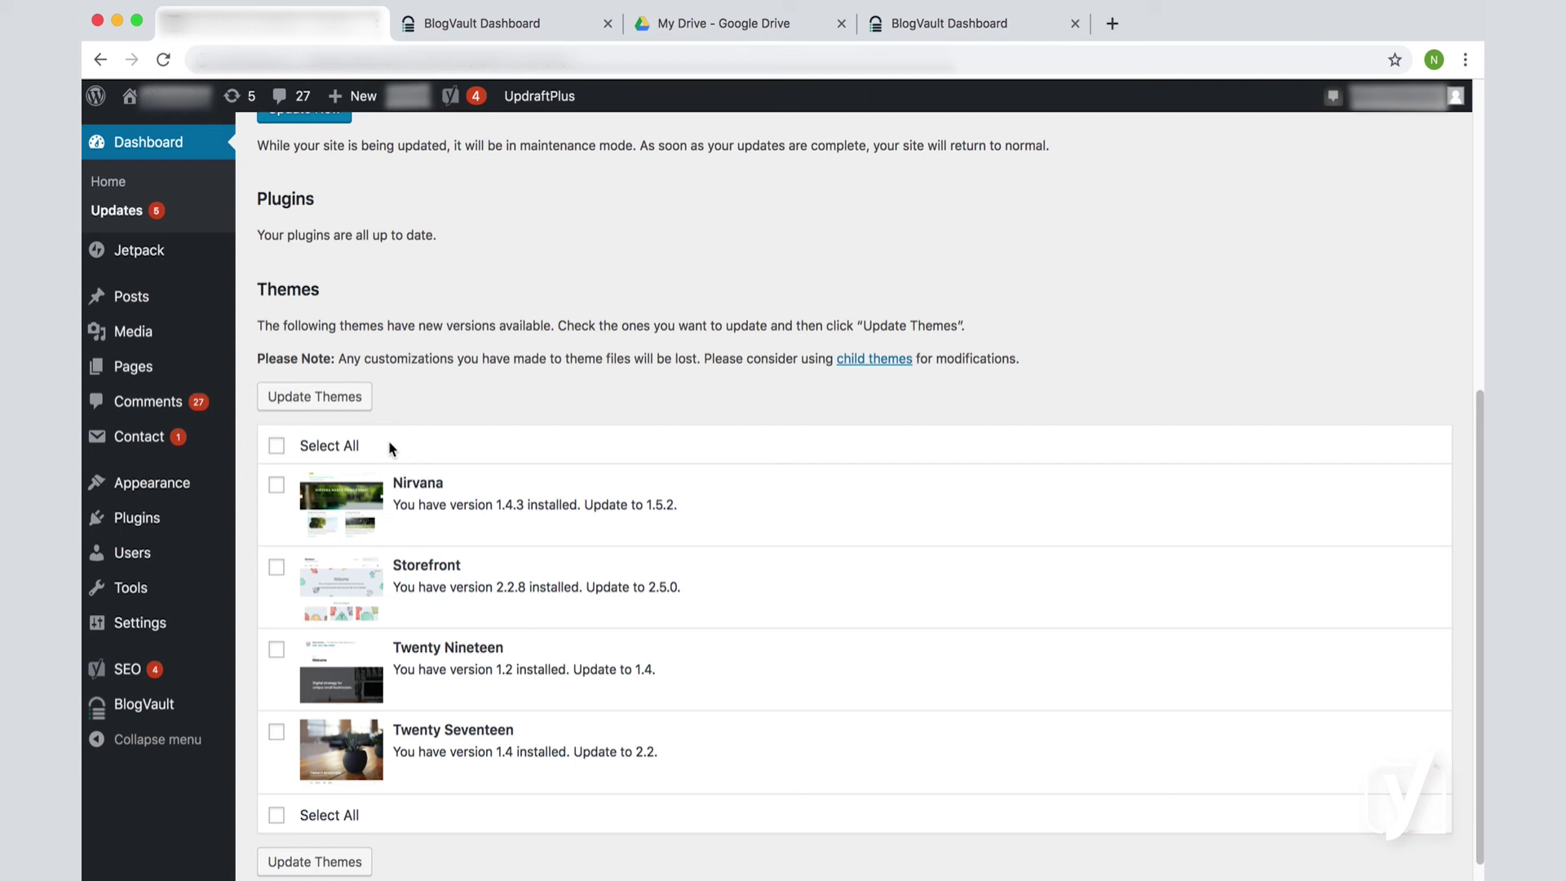
pyautogui.click(278, 448)
# Run the theme updates, then return to the WordPress Updates page.
pyautogui.click(343, 858)
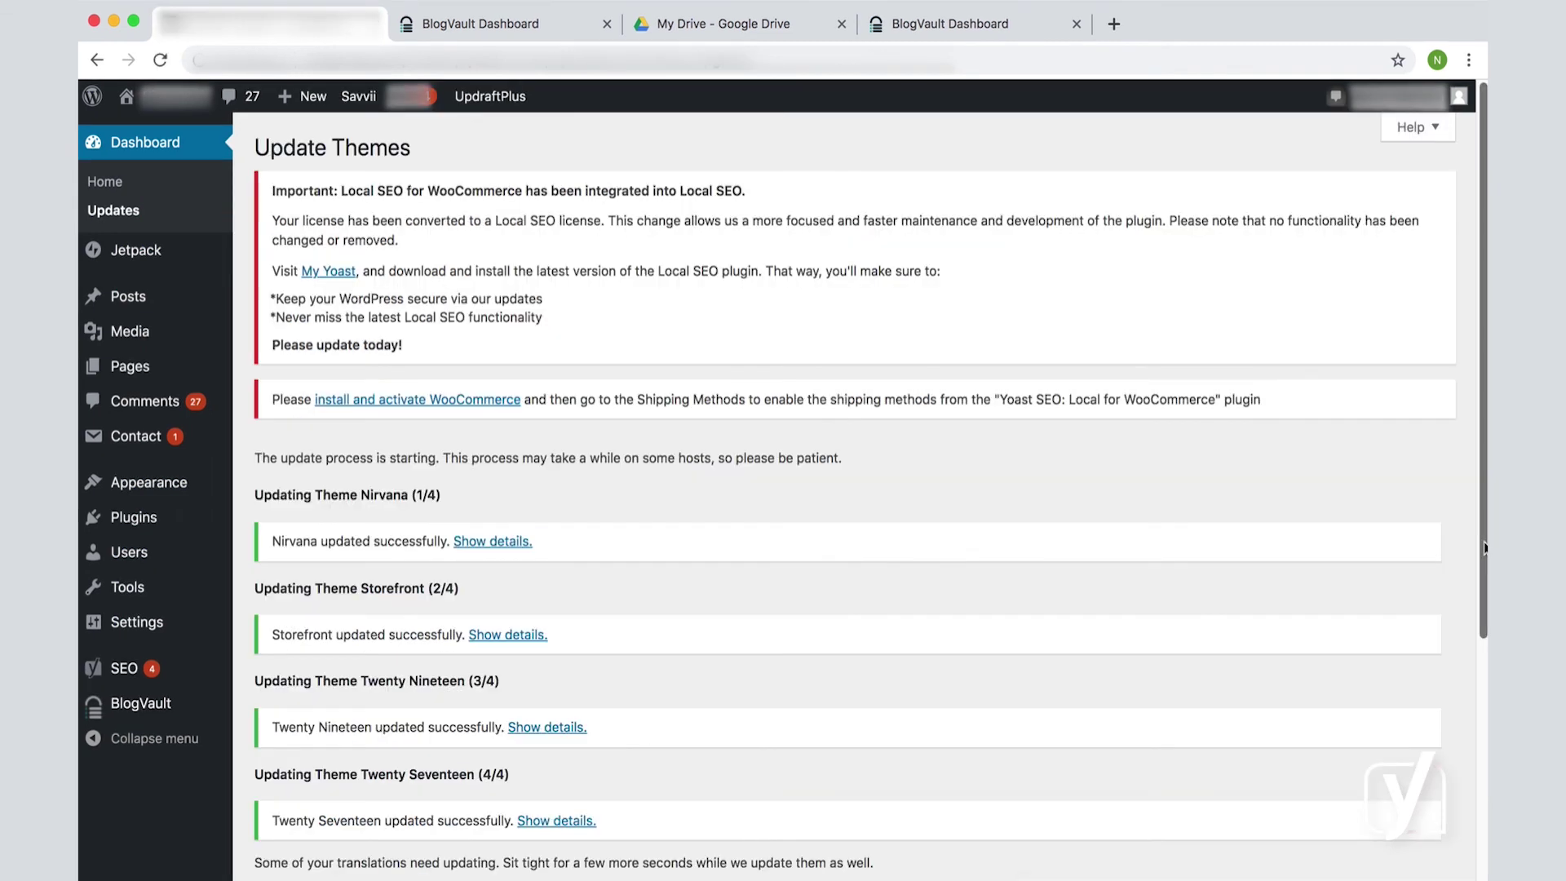
pyautogui.scroll(-5, 1485, 548)
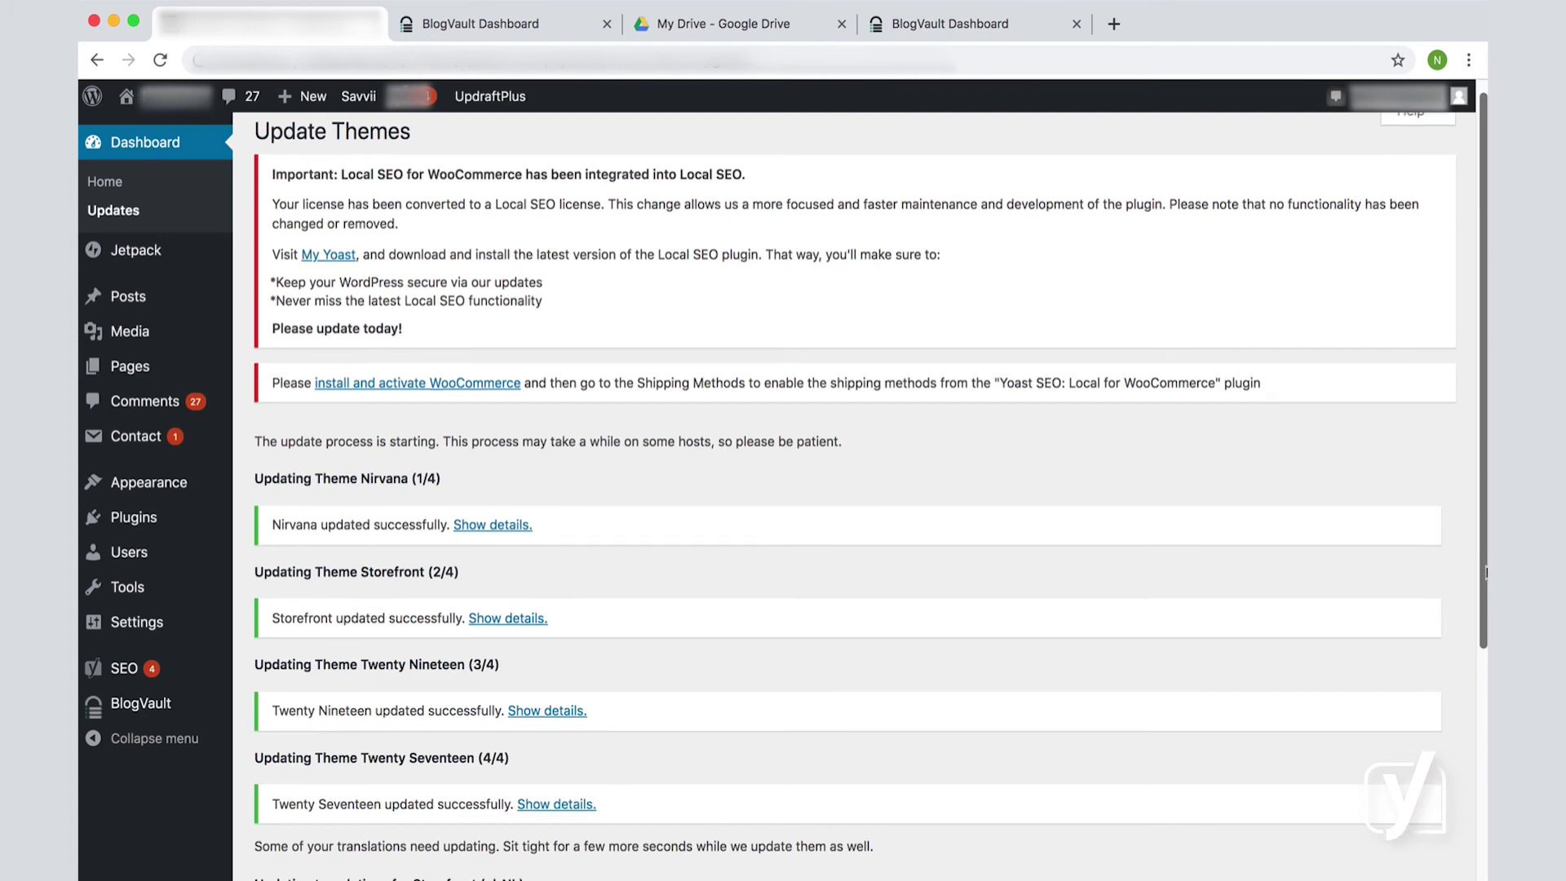
pyautogui.scroll(-1, 871, 494)
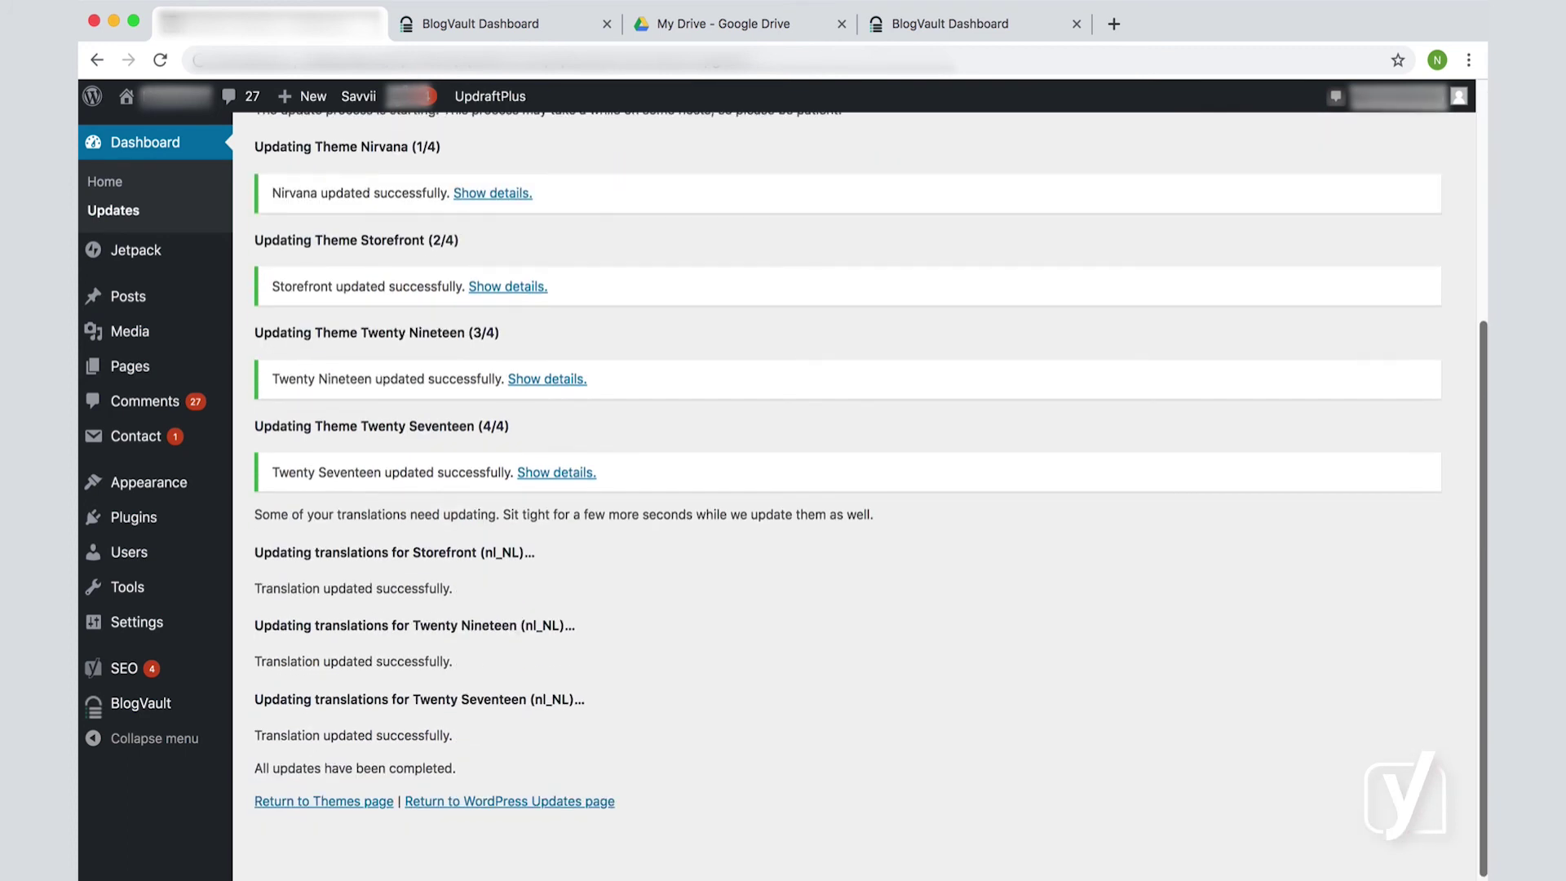
pyautogui.scroll(-1, 490, 783)
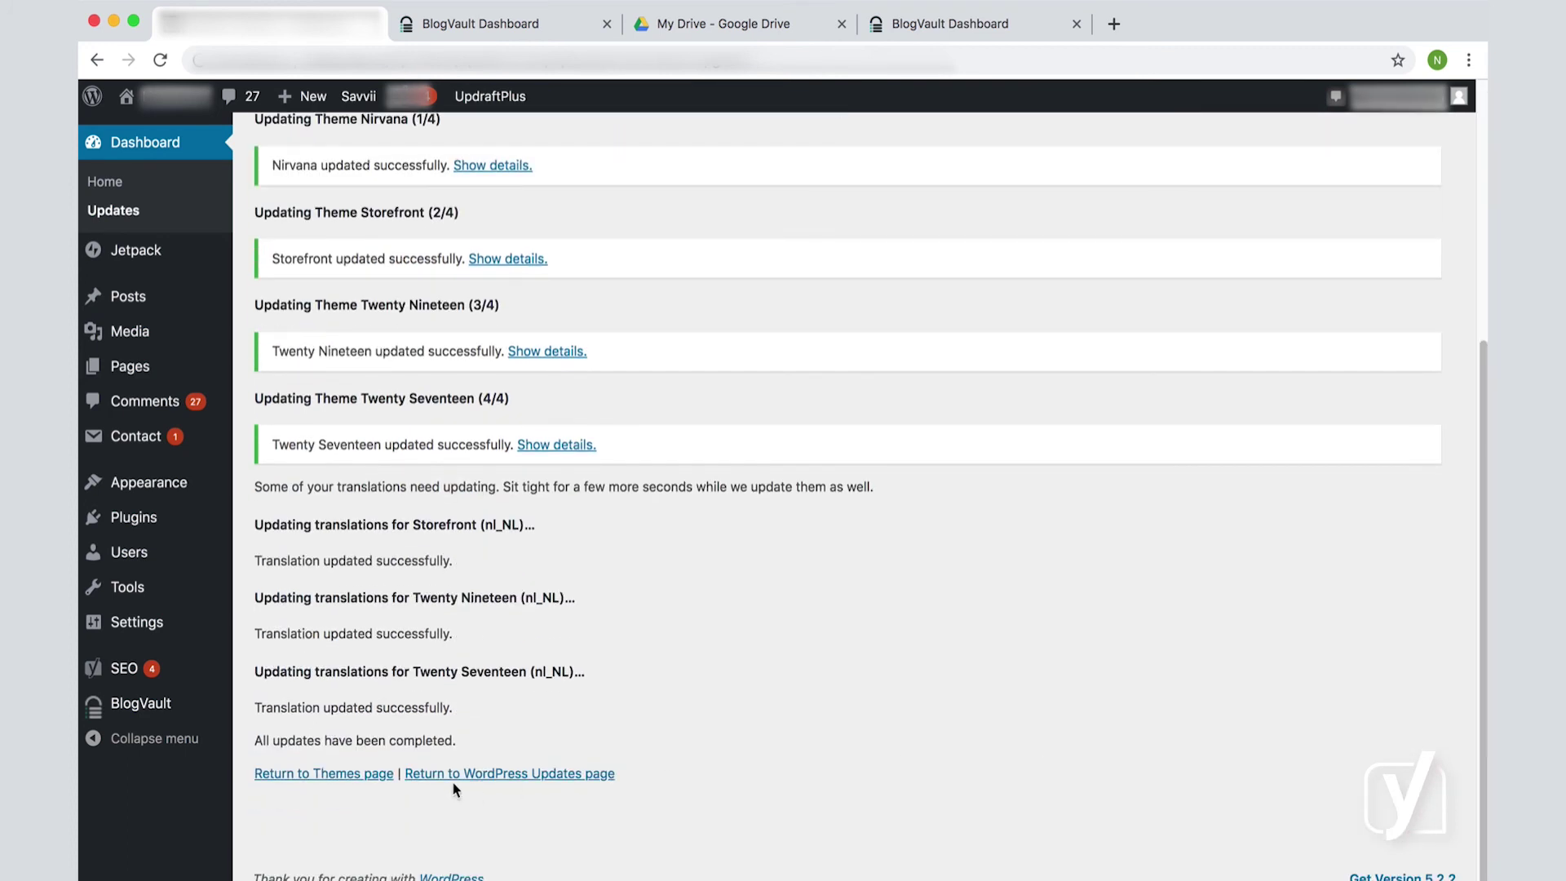
pyautogui.click(490, 779)
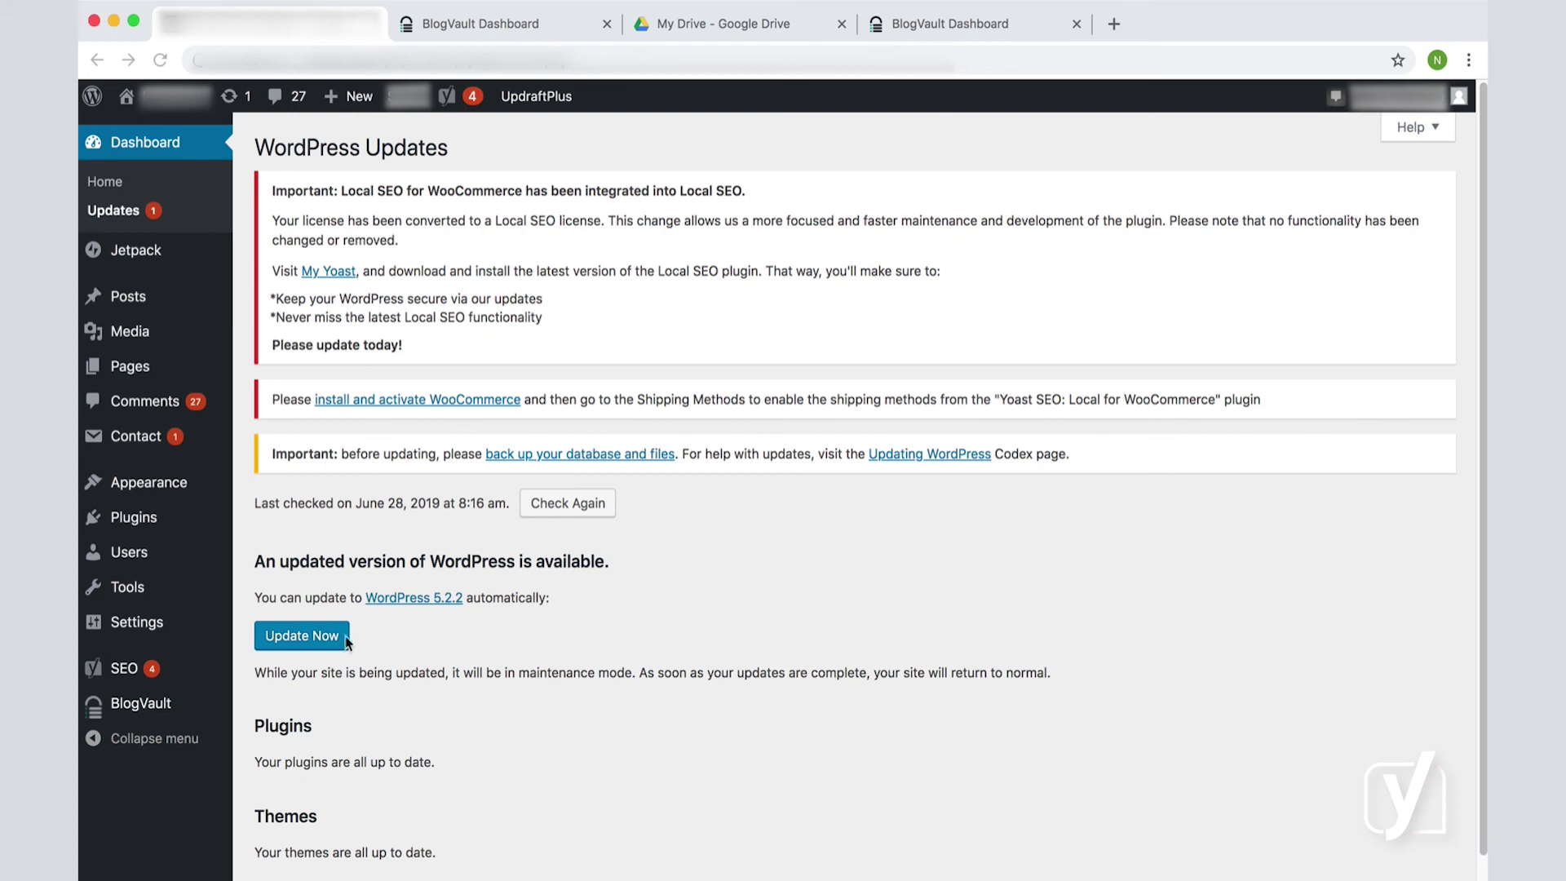
pyautogui.click(317, 643)
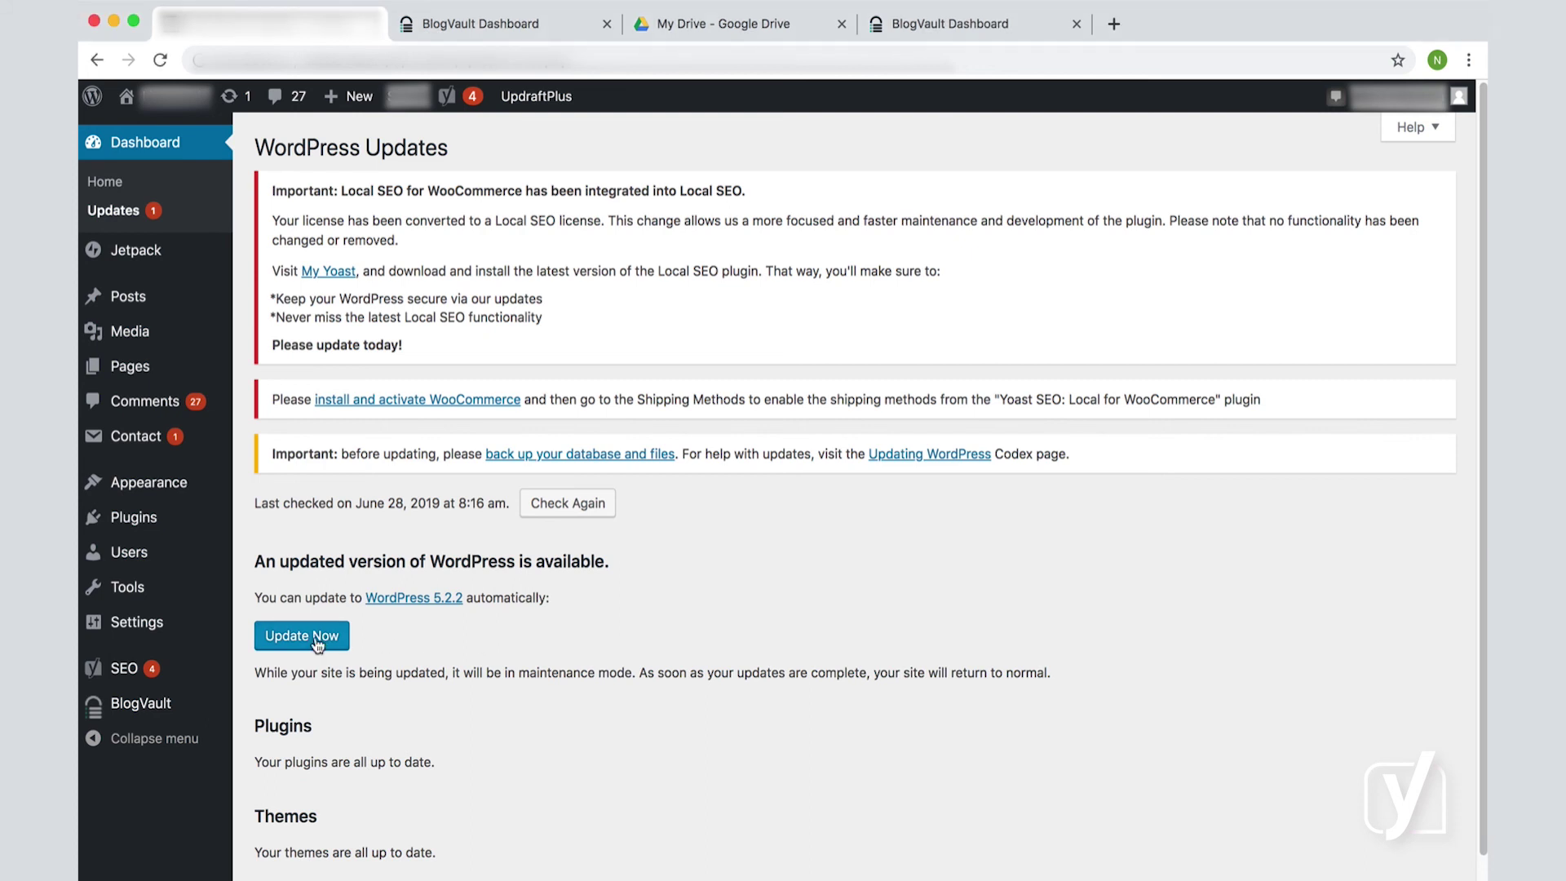
# Install the WordPress 5.2.2 core update and upgrade the site database to match.
pyautogui.click(318, 643)
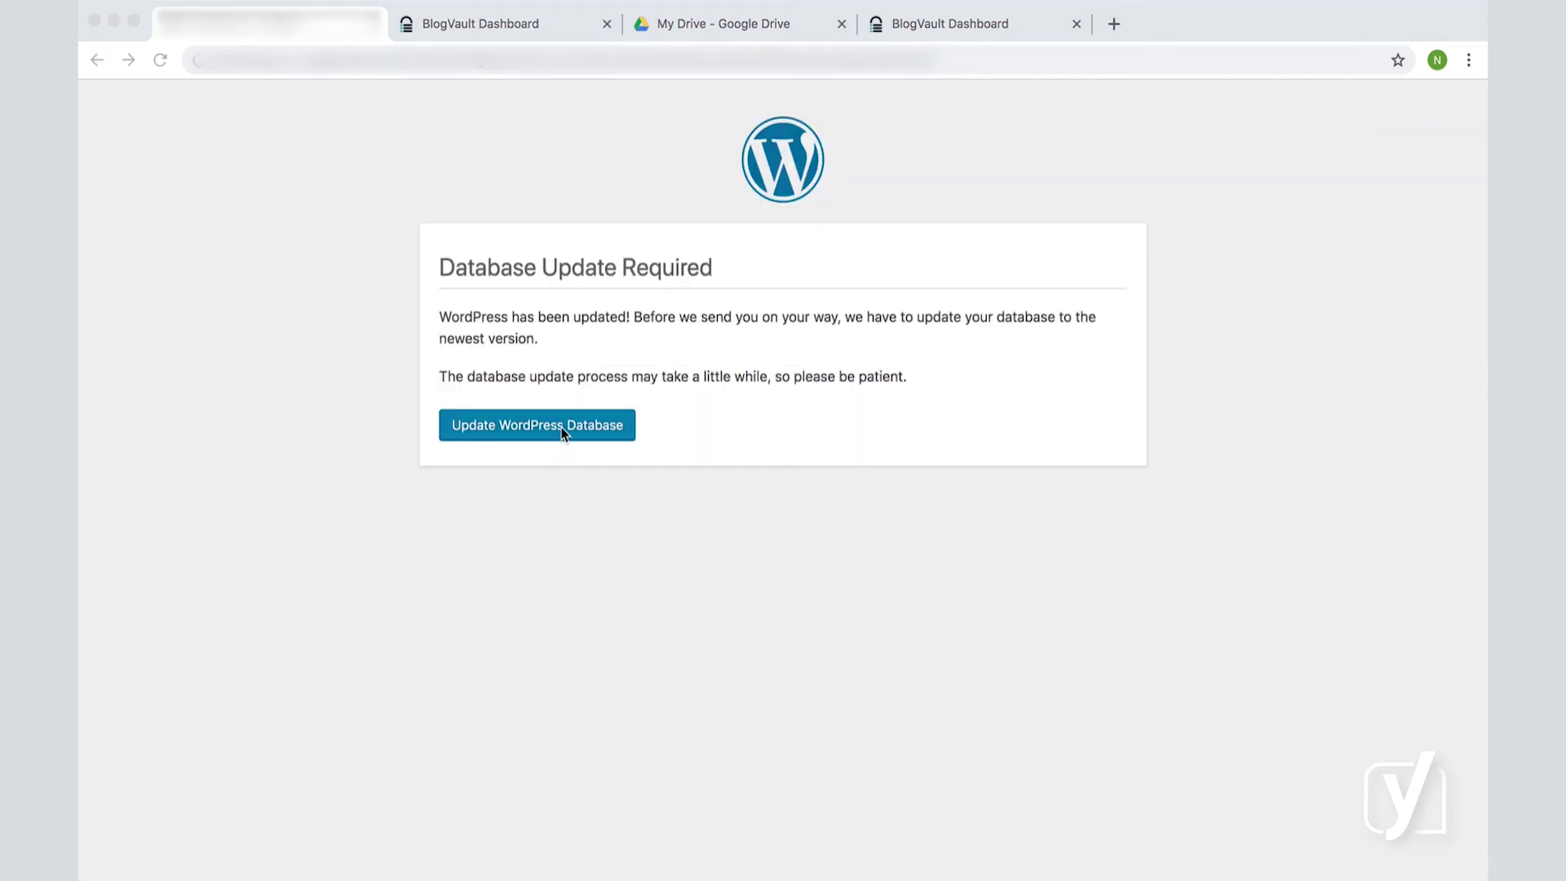
pyautogui.click(764, 443)
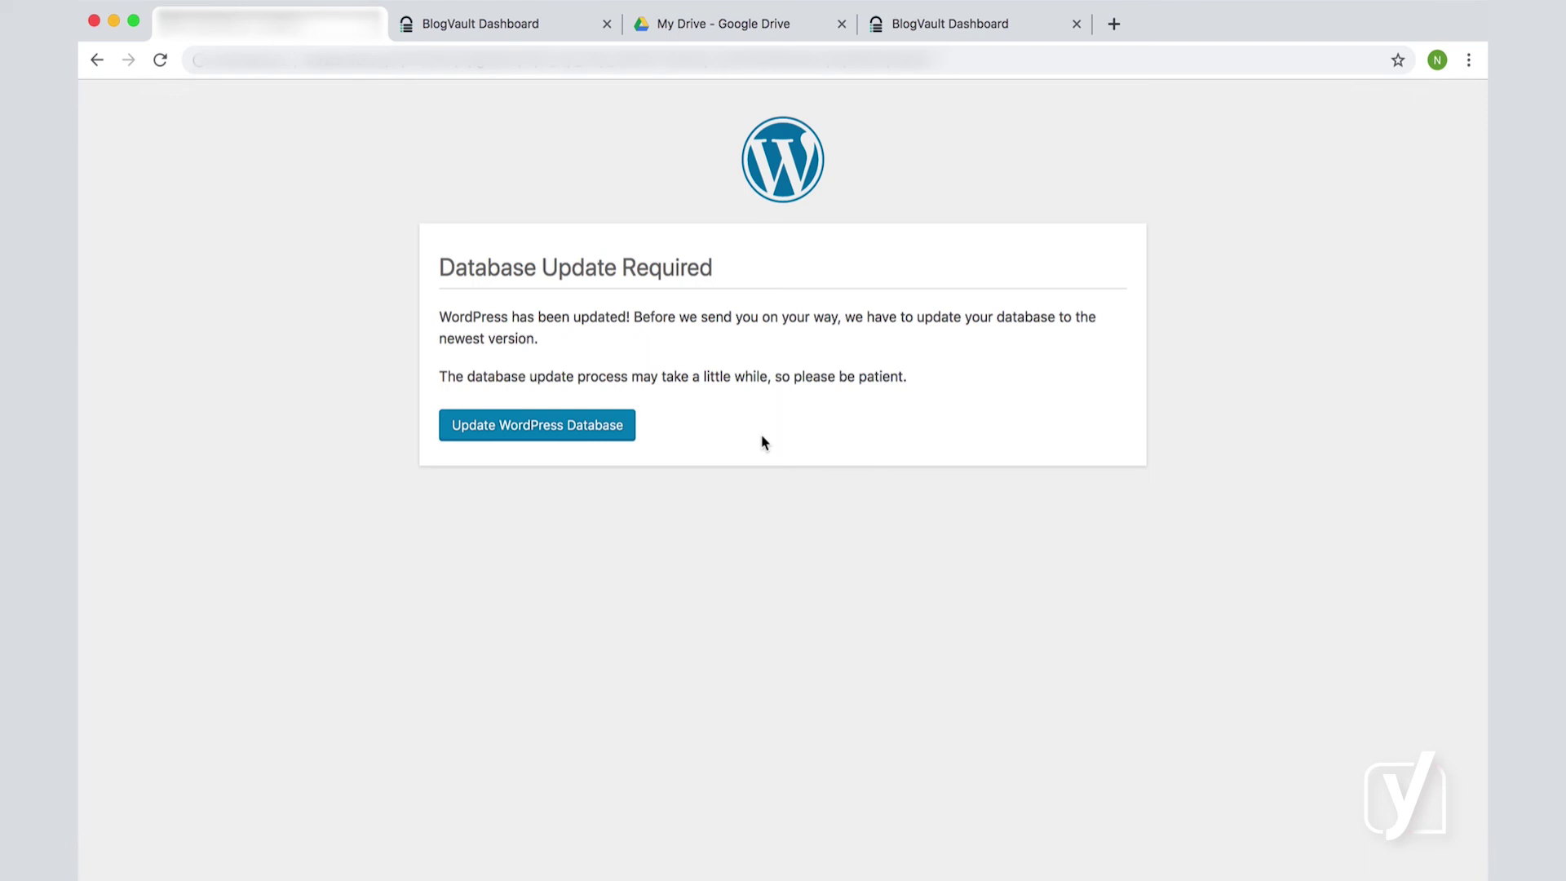
pyautogui.click(602, 445)
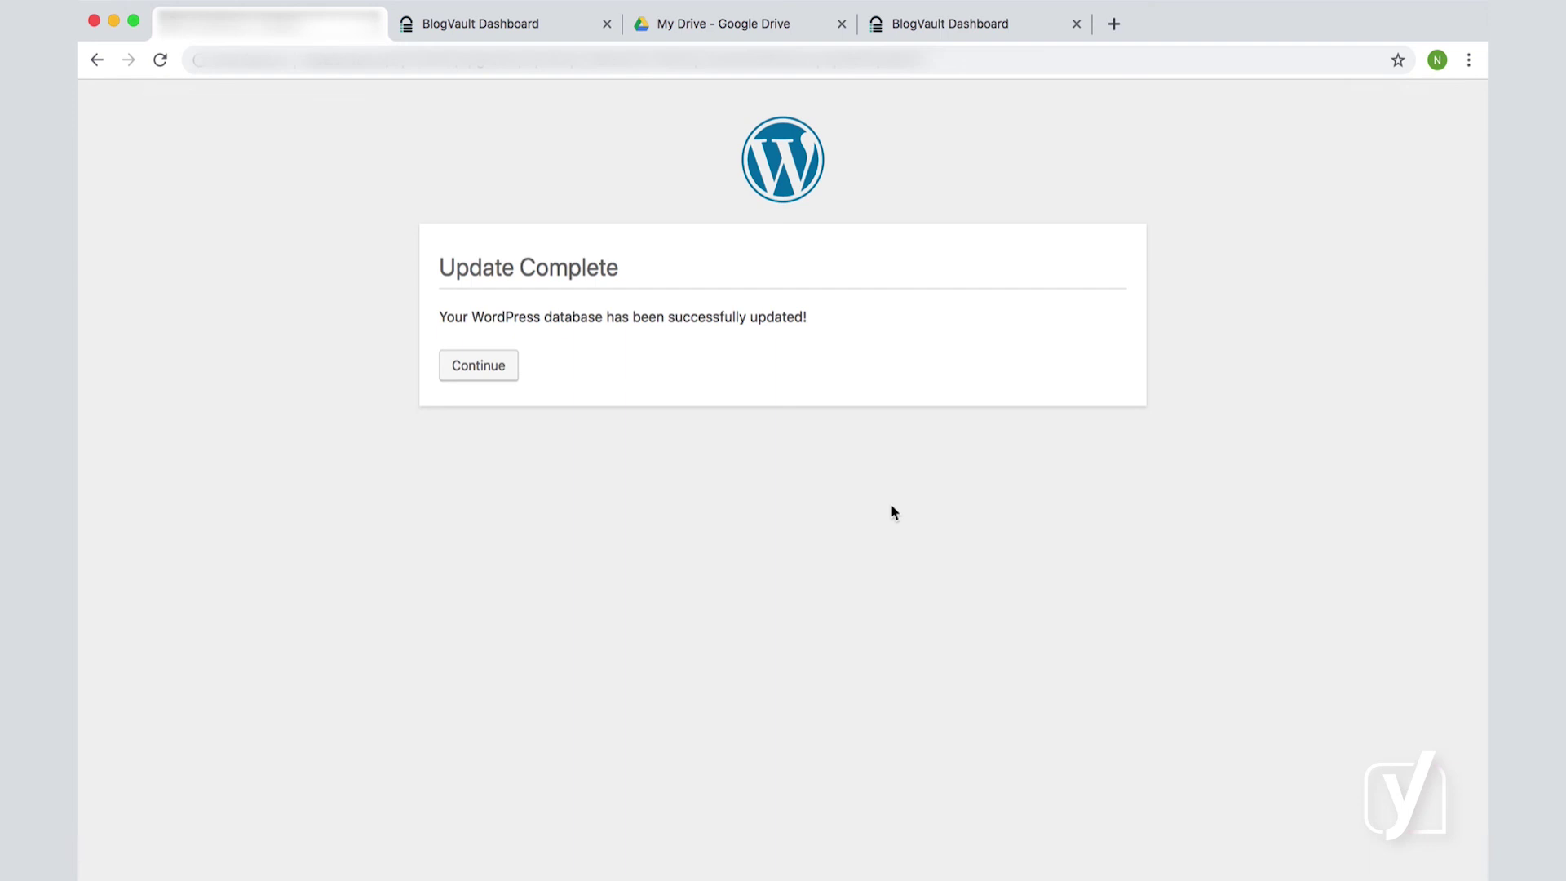
pyautogui.click(498, 377)
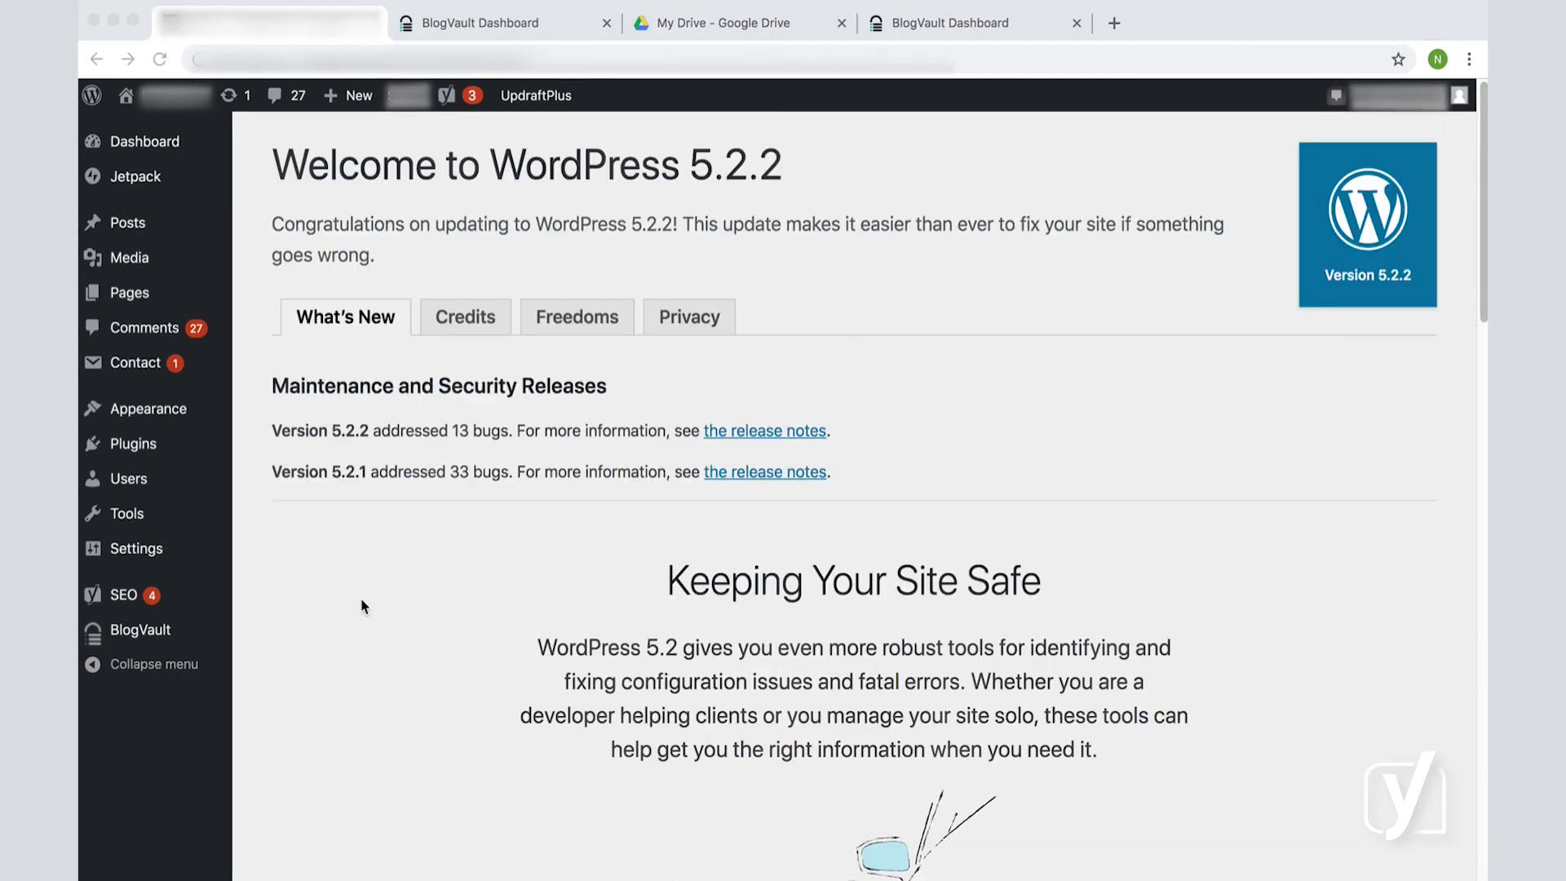
# Review the Site Health results: 80% score, one critical Jetpack issue, four recommended improvements.
pyautogui.click(248, 559)
pyautogui.moveTo(143, 522)
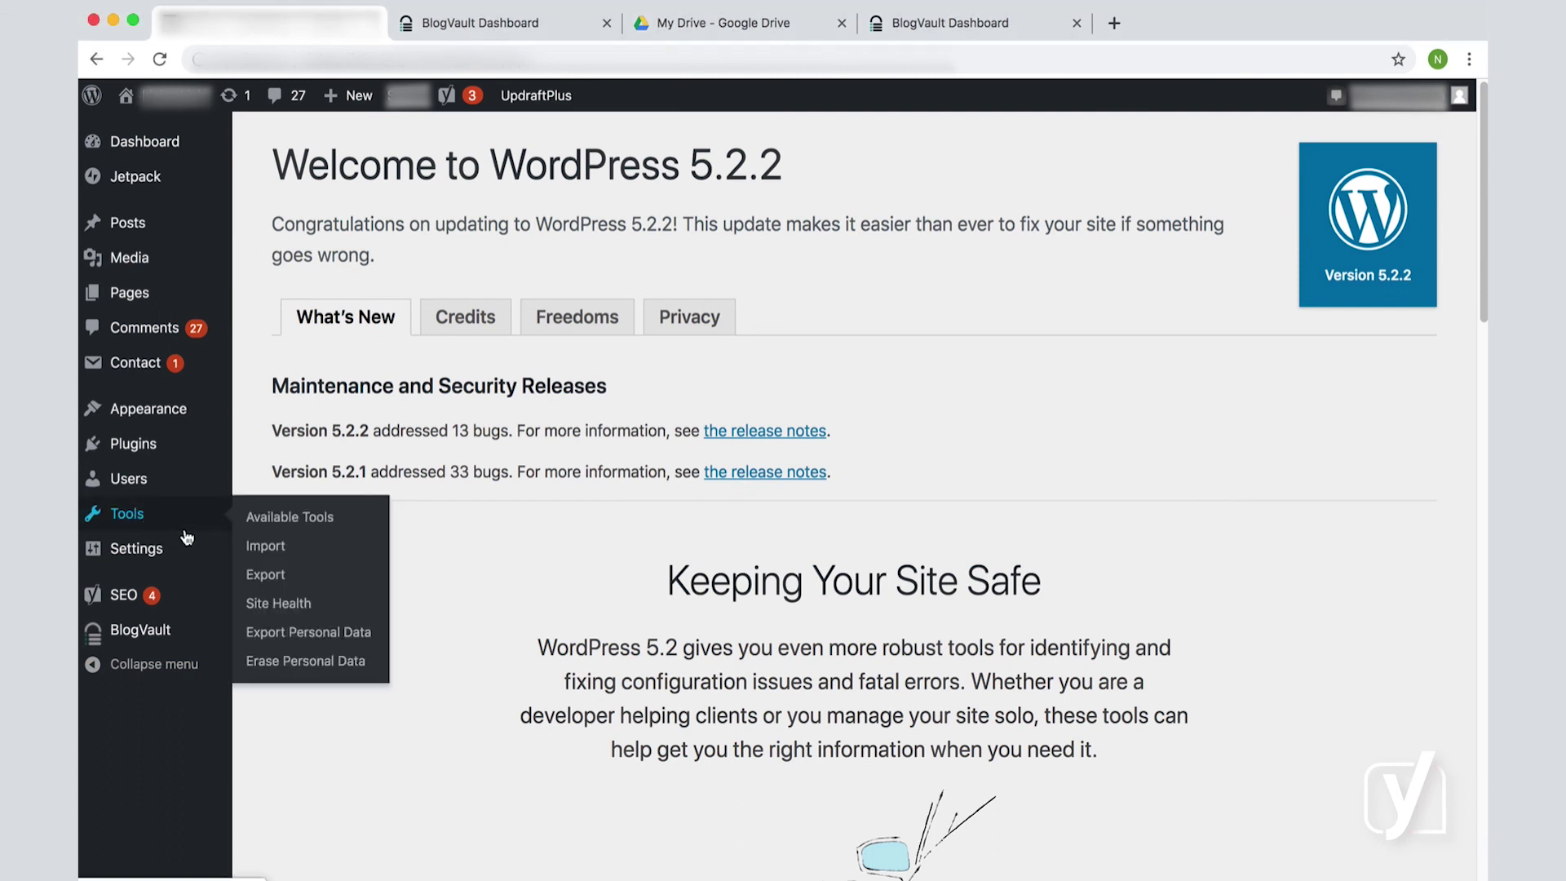
pyautogui.click(278, 604)
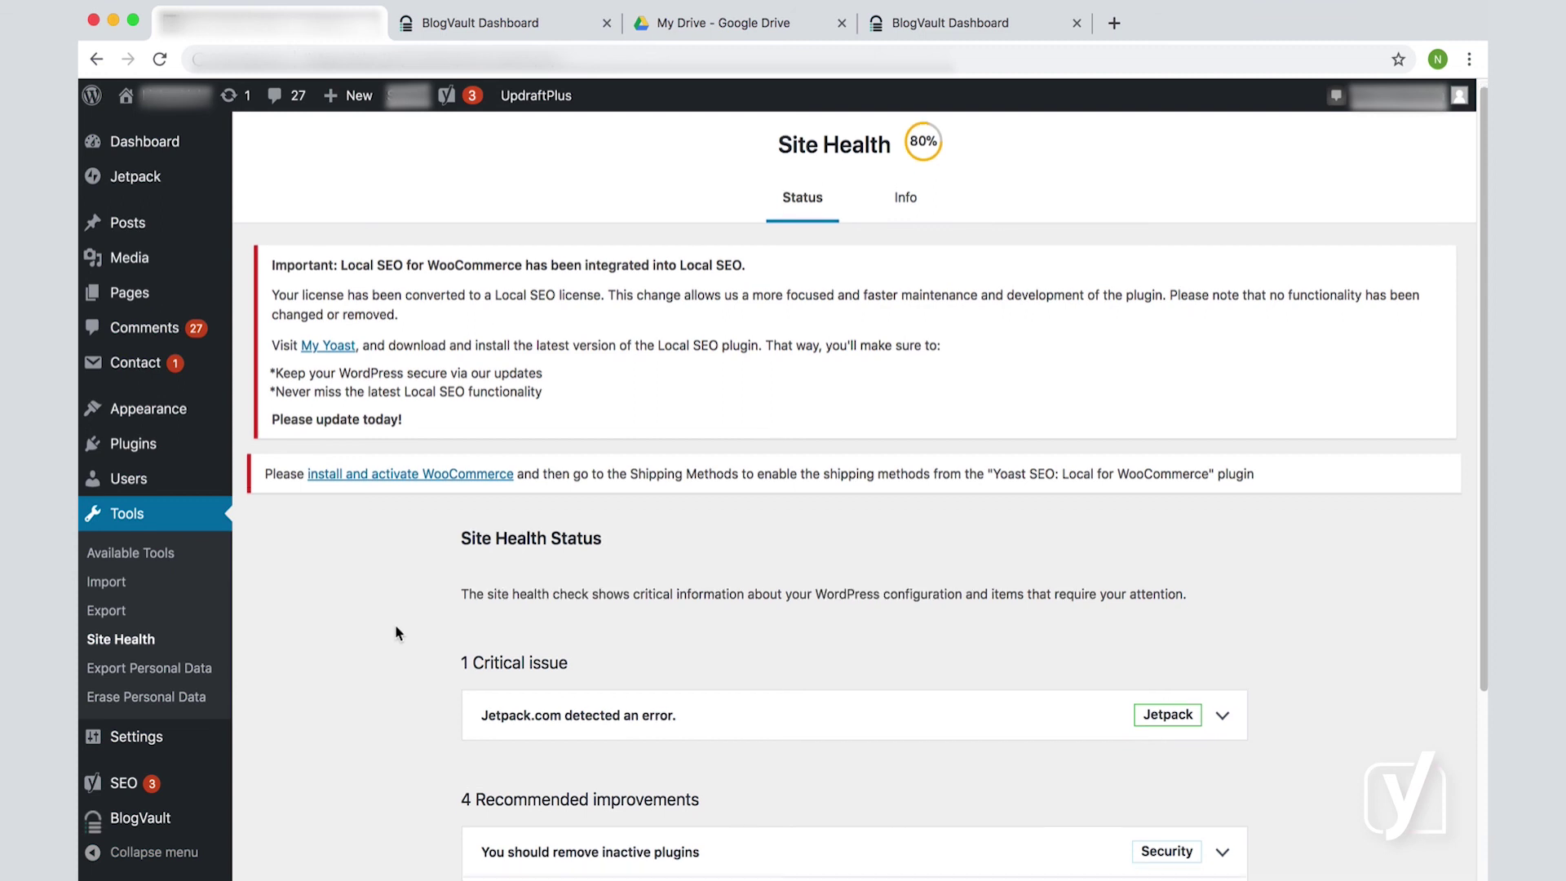
pyautogui.scroll(-1, 396, 633)
pyautogui.scroll(-3, 396, 633)
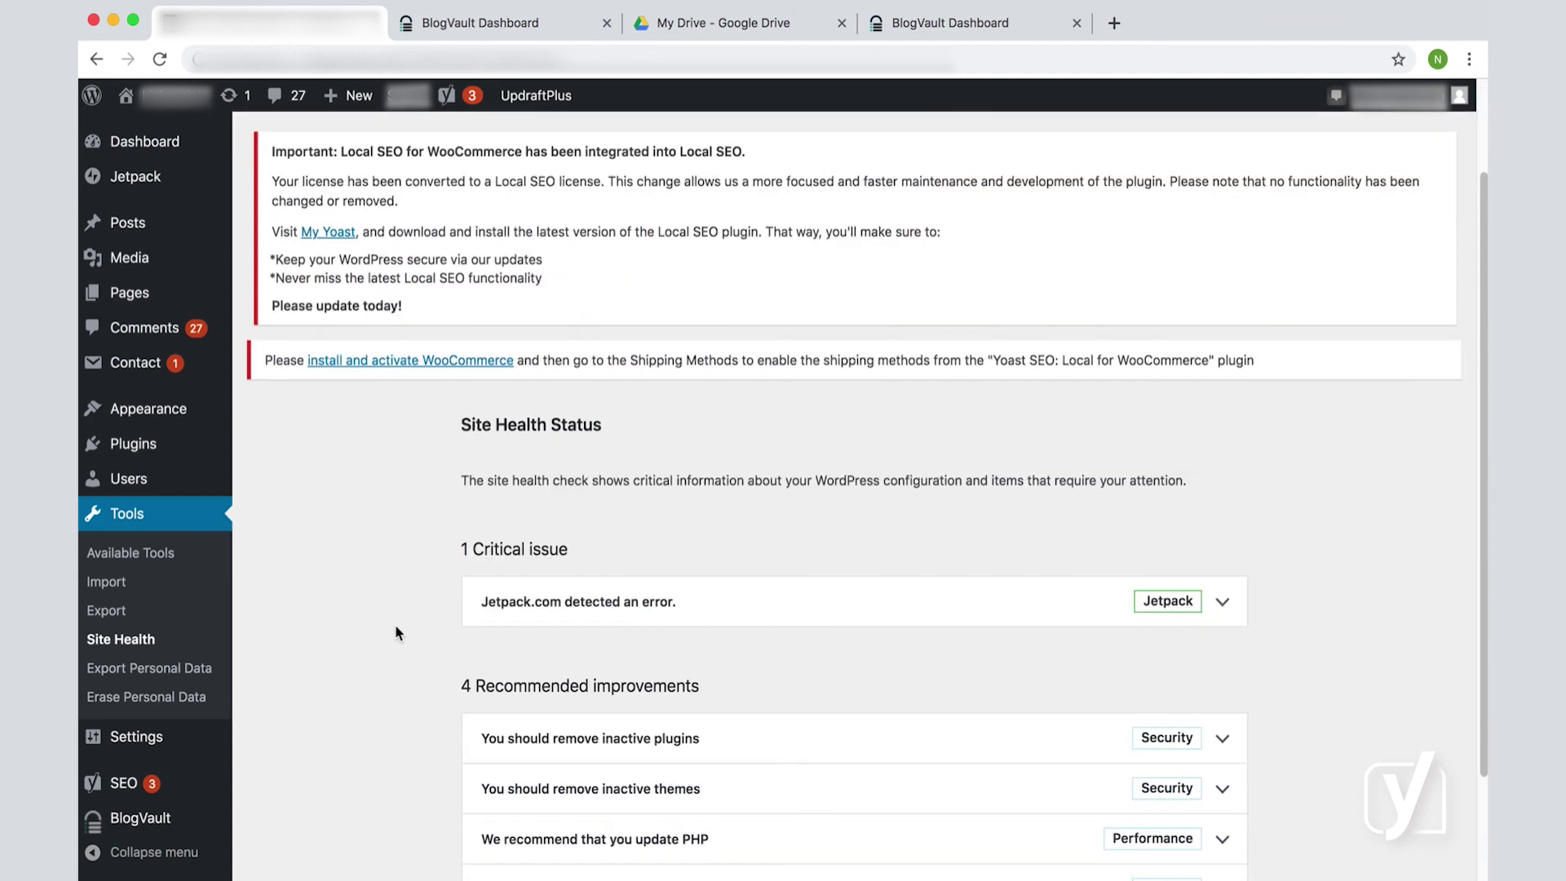
pyautogui.scroll(-5, 396, 633)
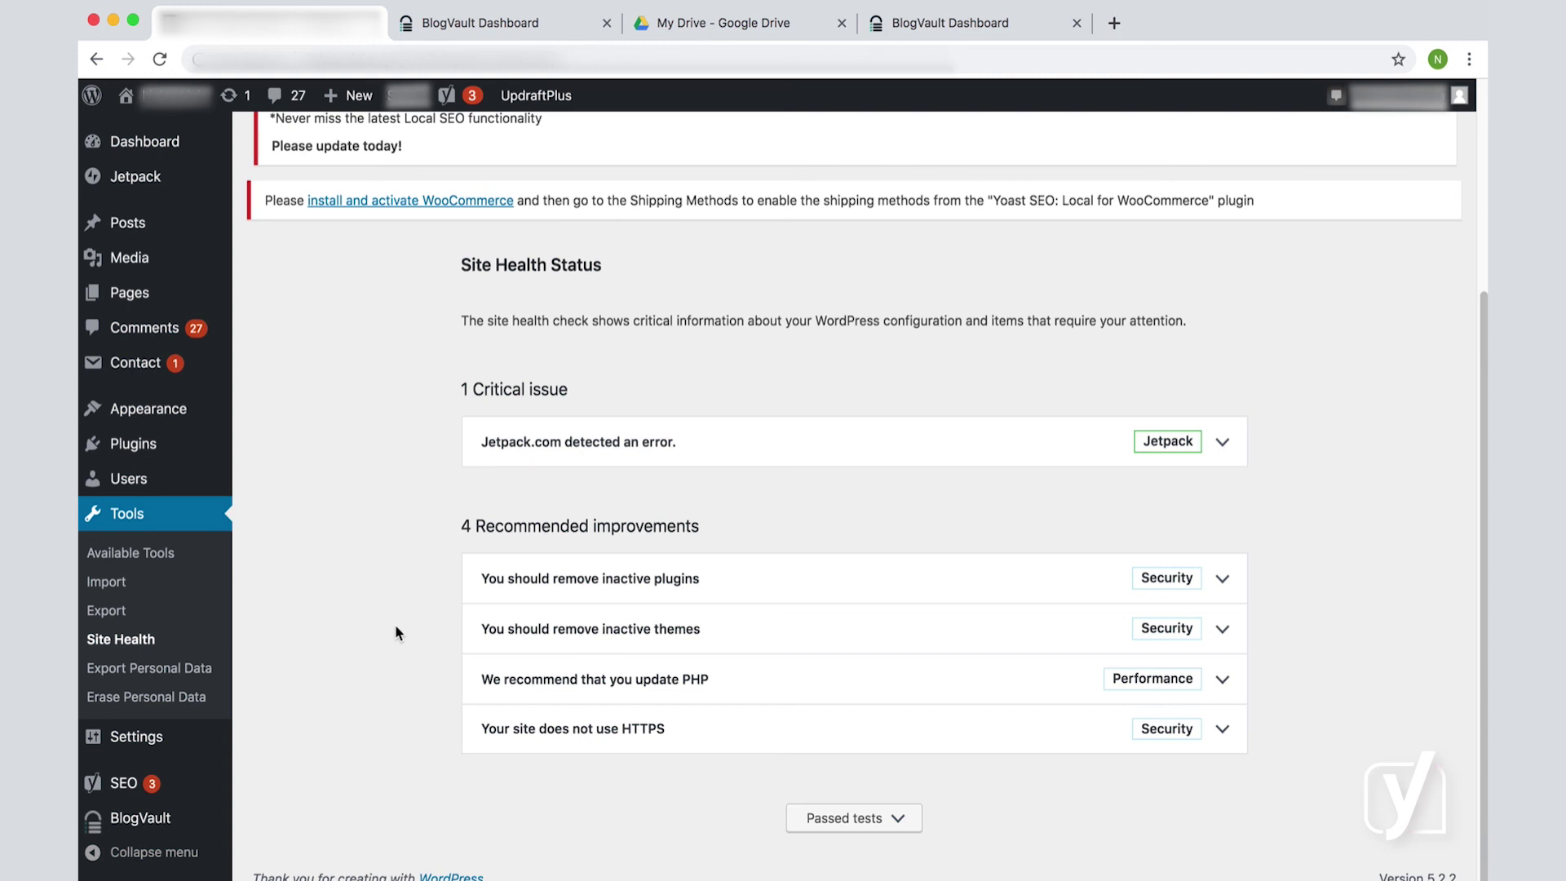